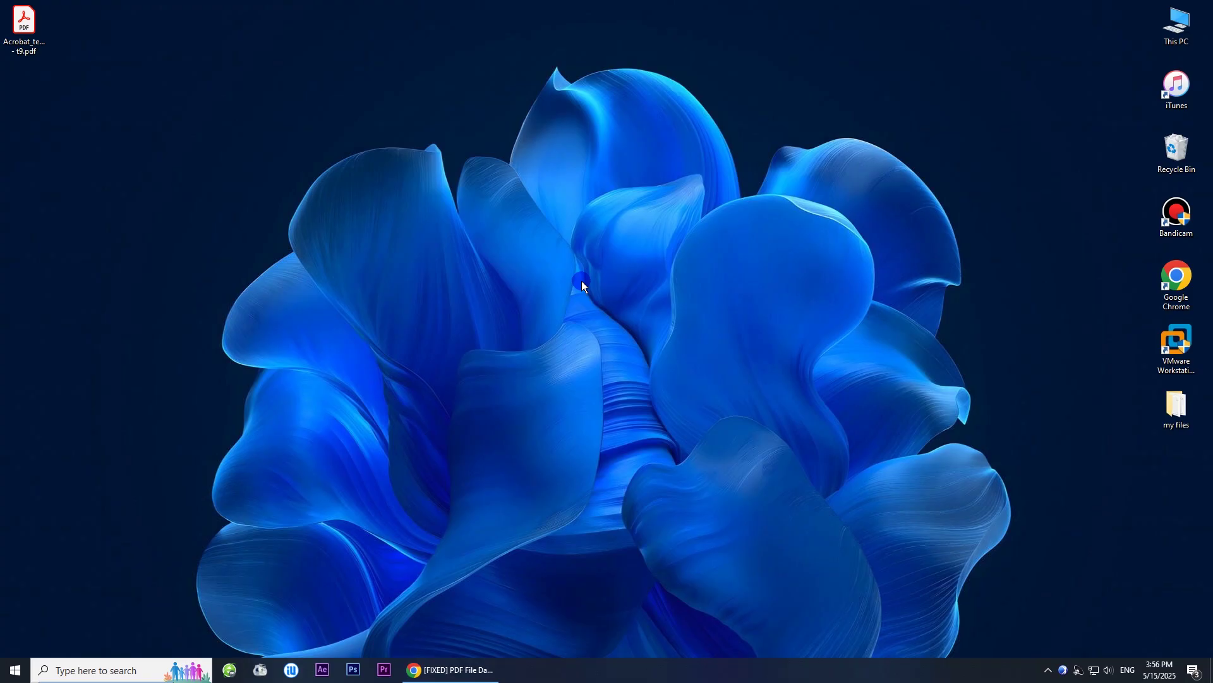
# Step: Try the desktop PDF, see the damaged-file error, and bring up the Start menu app list
pyautogui.doubleClick(30, 20)
pyautogui.click(19, 668)
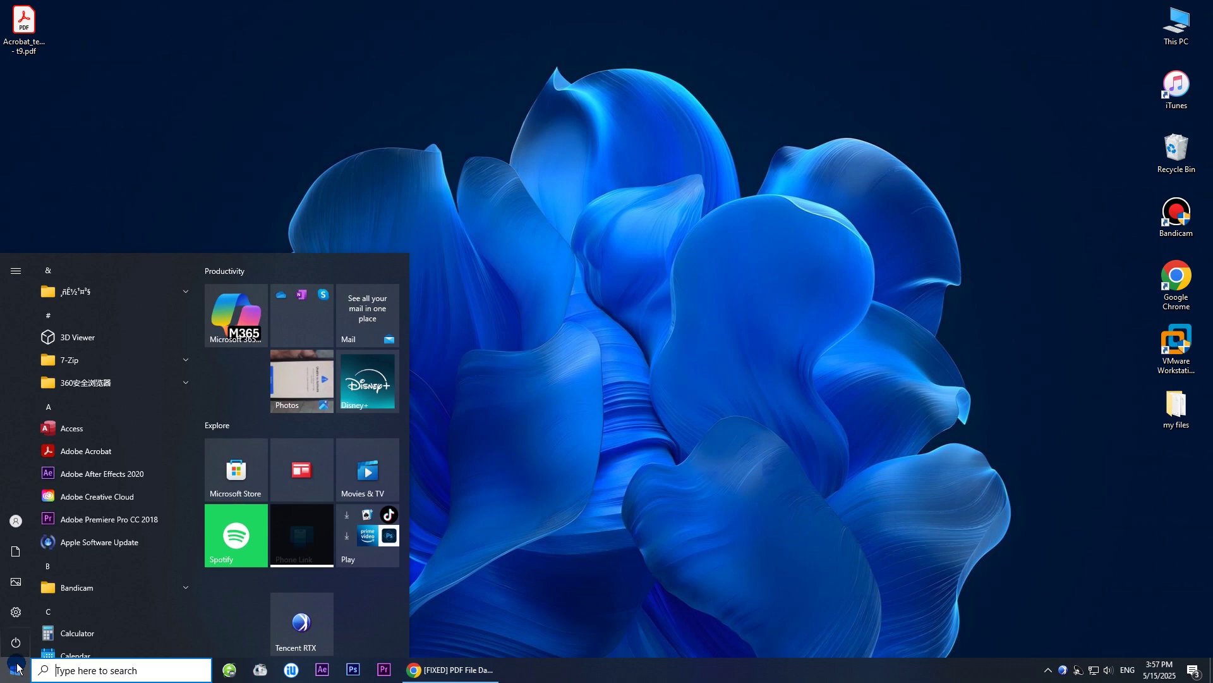
# Step: Launch Adobe Acrobat, run Help > Check for updates, and dismiss the 'No updates available' notice
pyautogui.click(88, 451)
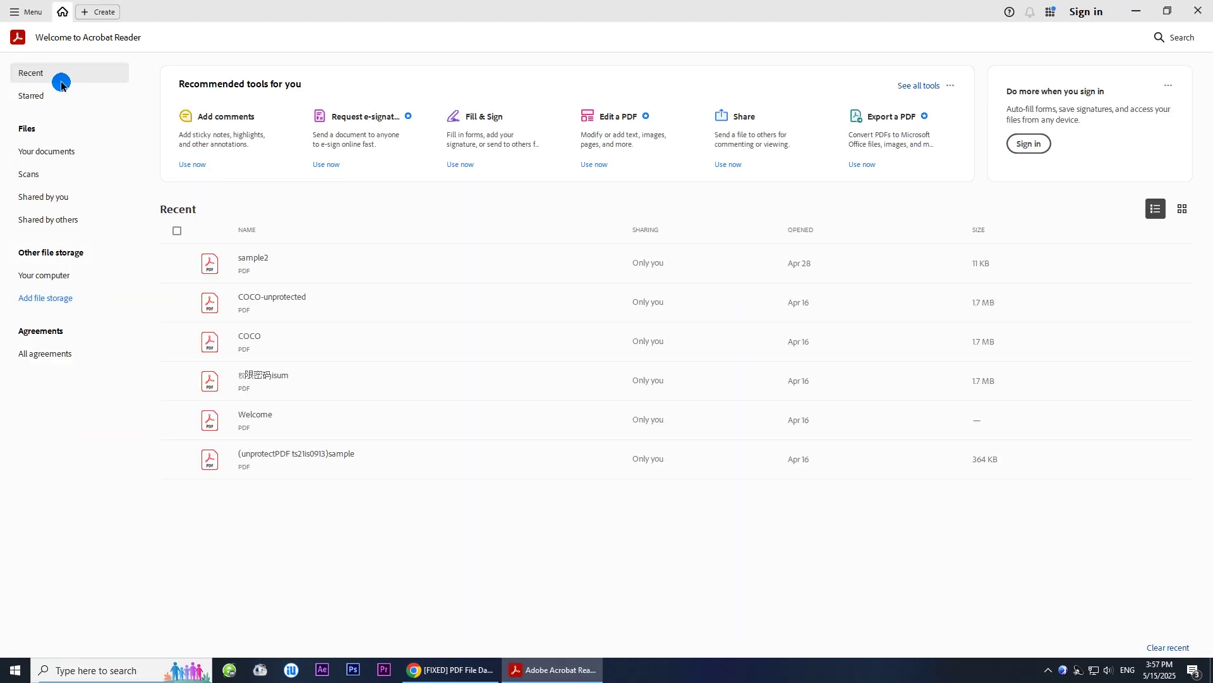
pyautogui.click(16, 19)
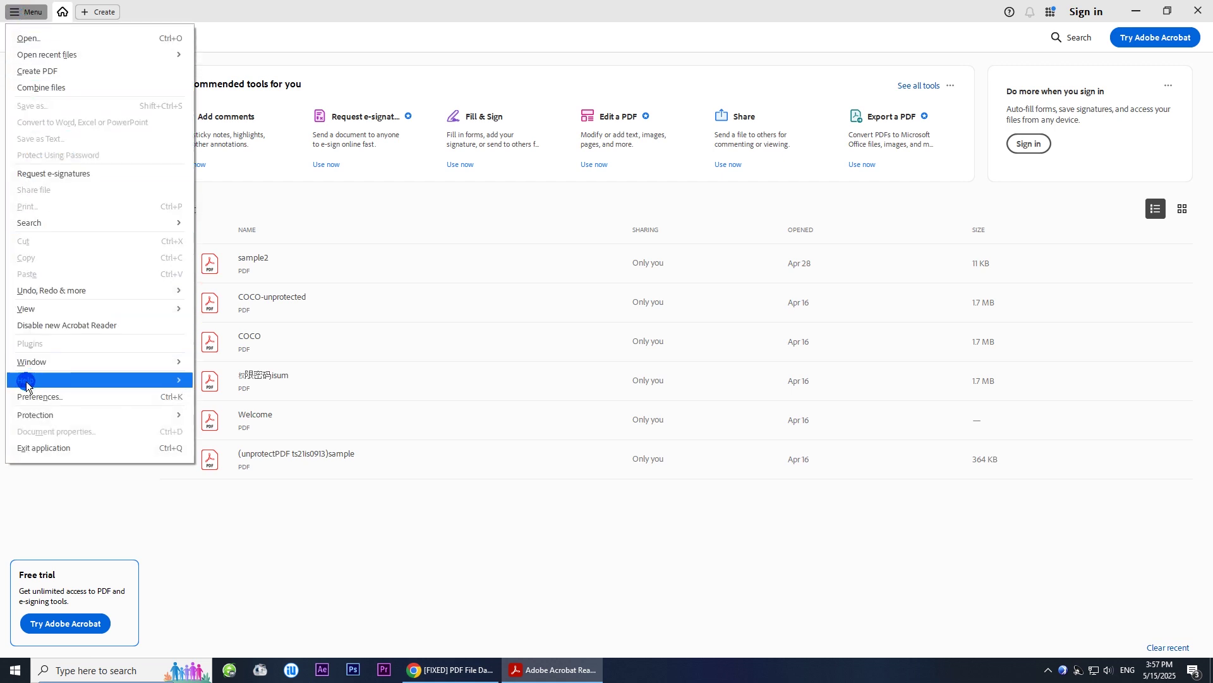
pyautogui.moveTo(26, 386)
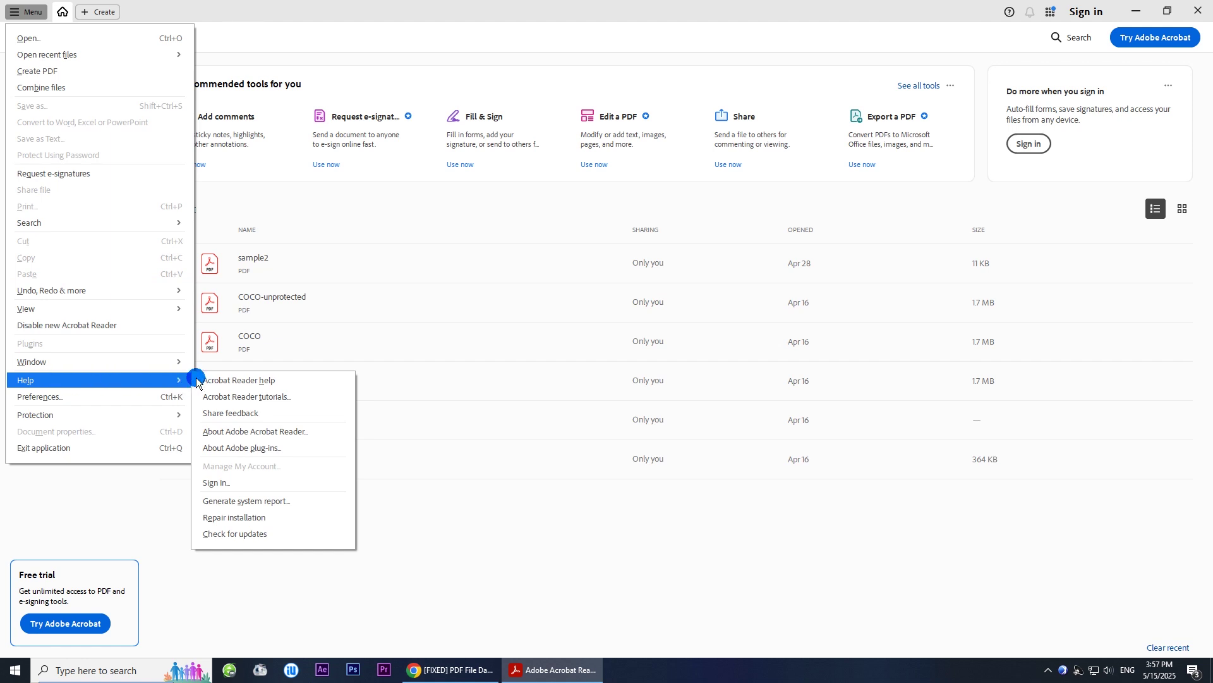
pyautogui.click(226, 534)
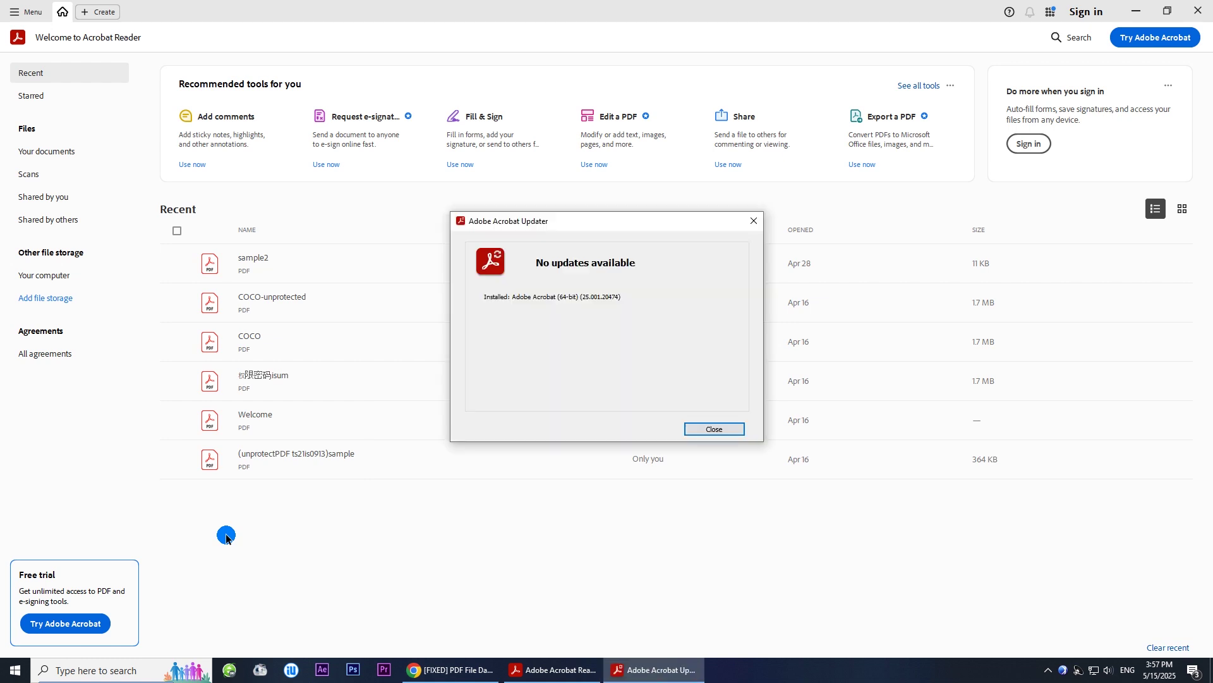
pyautogui.click(715, 430)
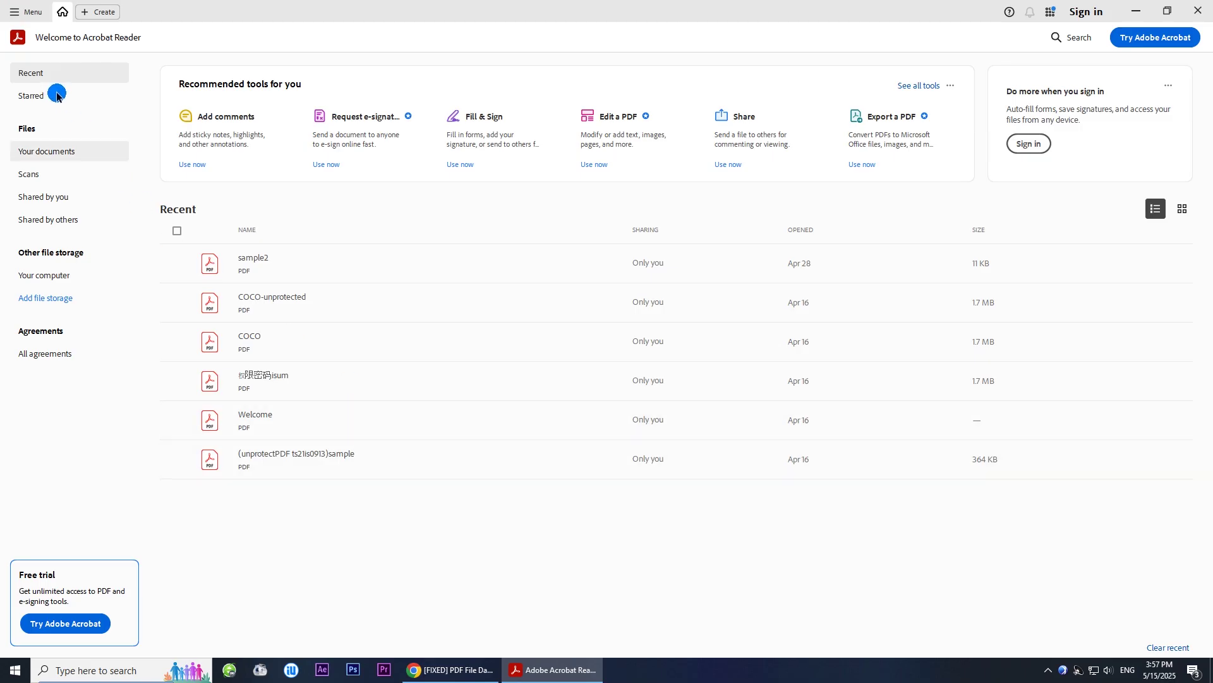
# Step: Run Help > Repair installation in Acrobat and confirm the repair with Yes
pyautogui.click(11, 13)
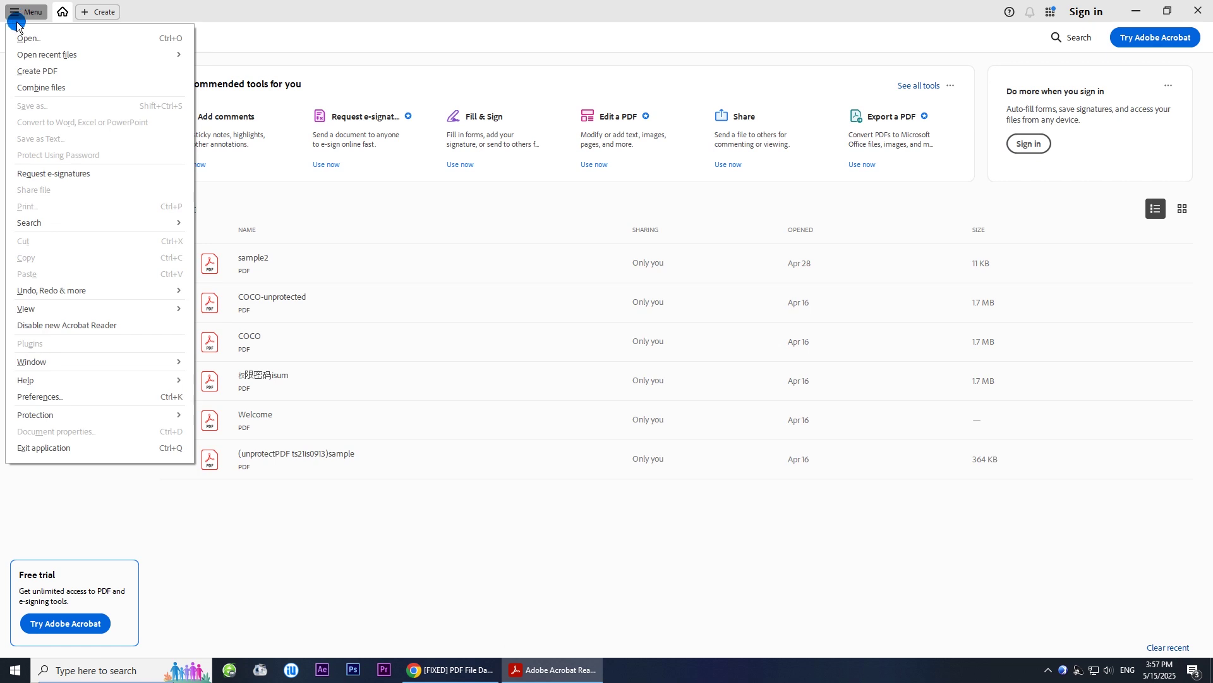
pyautogui.moveTo(27, 381)
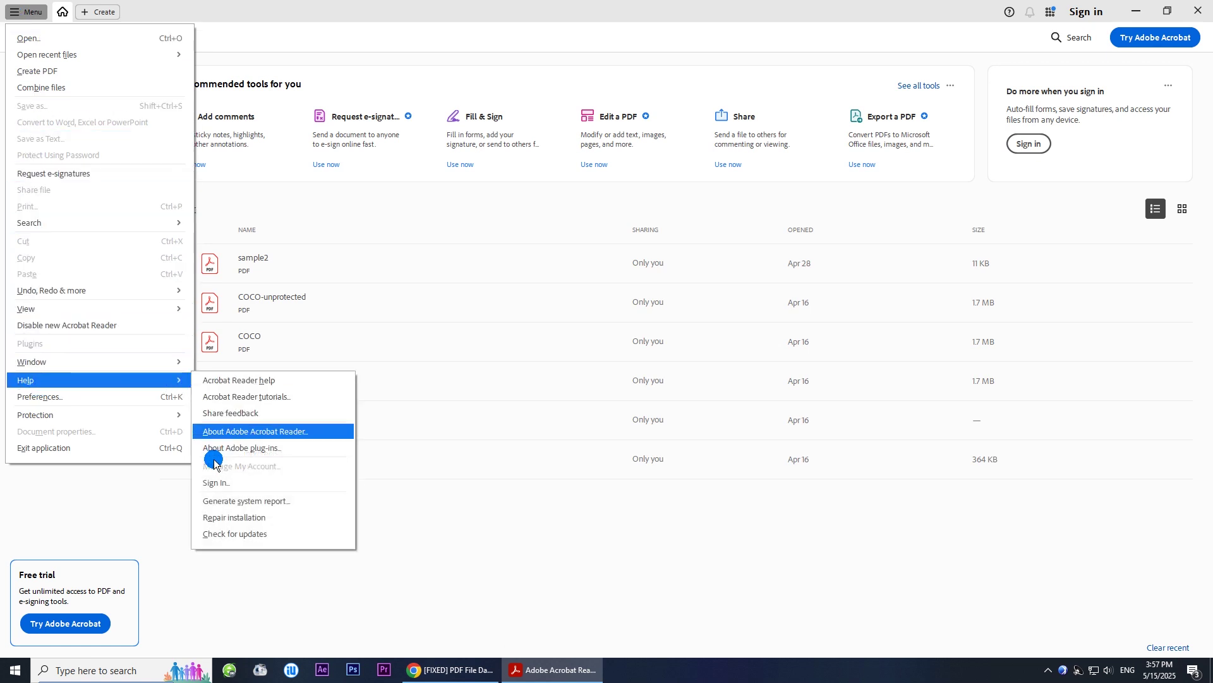
pyautogui.click(239, 519)
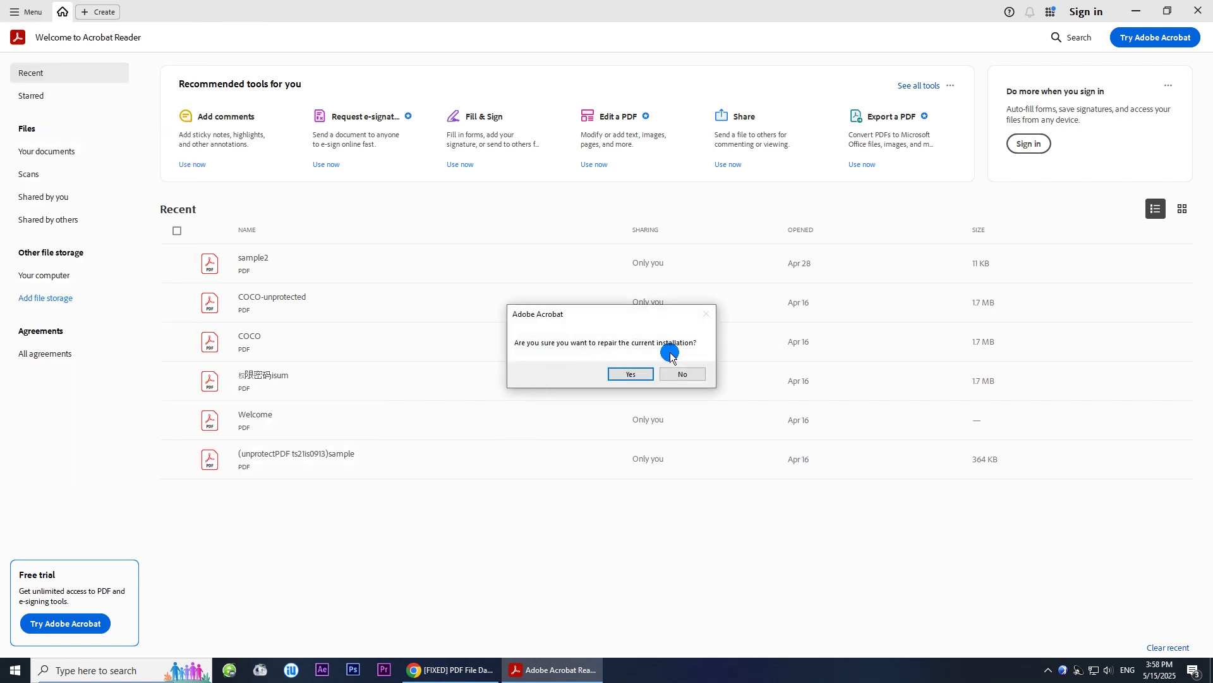
pyautogui.click(632, 374)
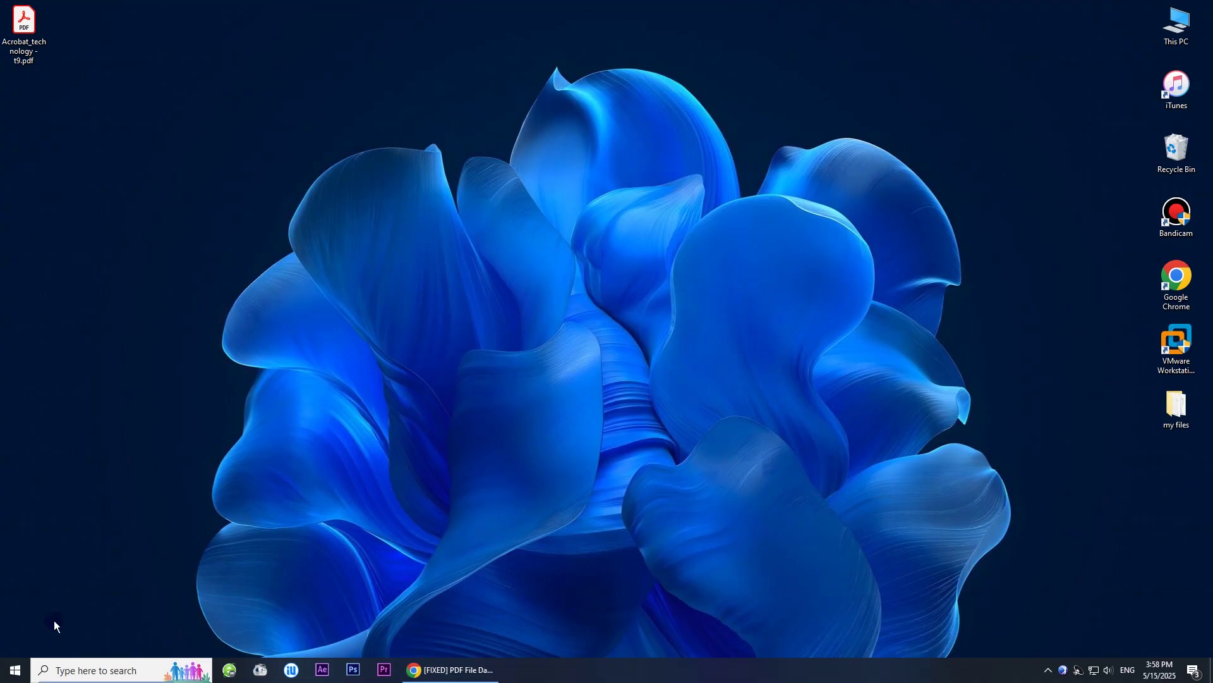
# Step: Uninstall Adobe Acrobat (64-bit) via the Start menu and Programs and Features
pyautogui.click(15, 670)
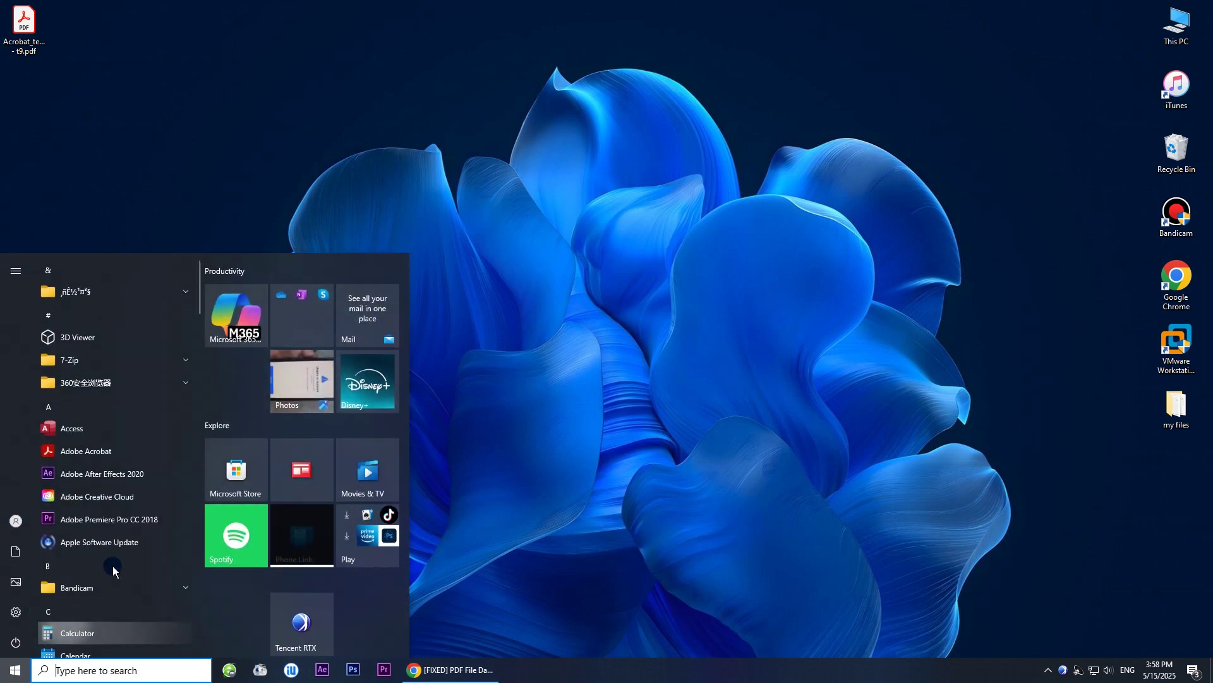
pyautogui.rightClick(92, 453)
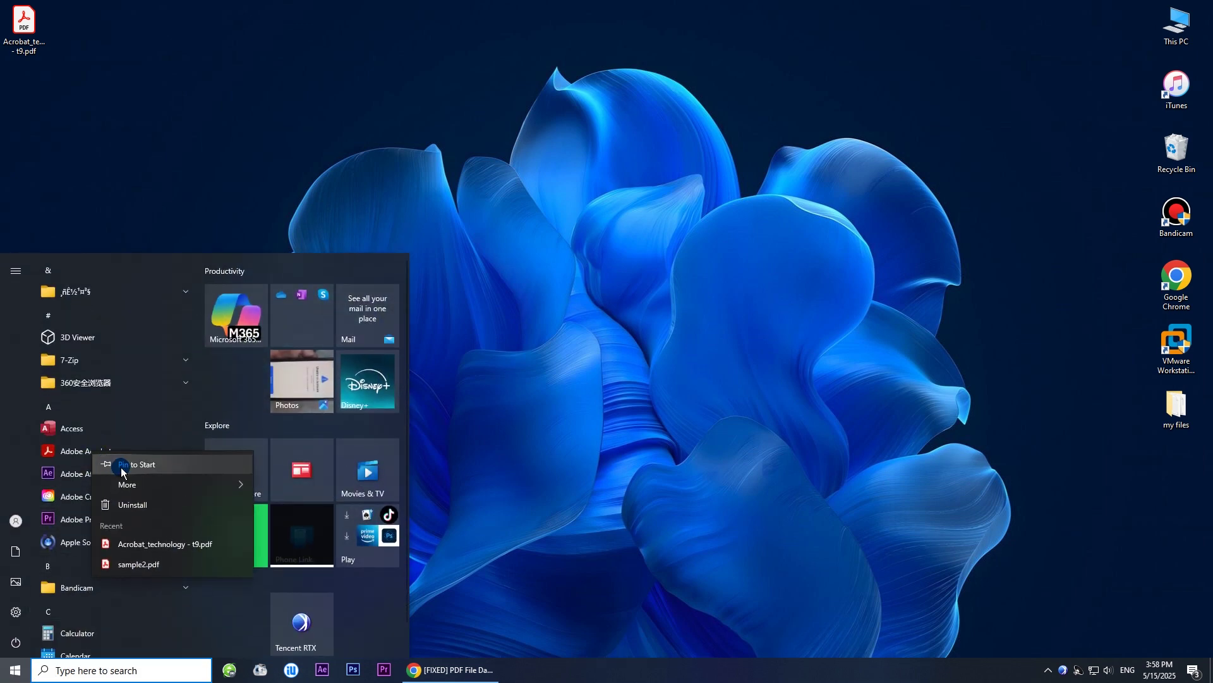
pyautogui.click(133, 505)
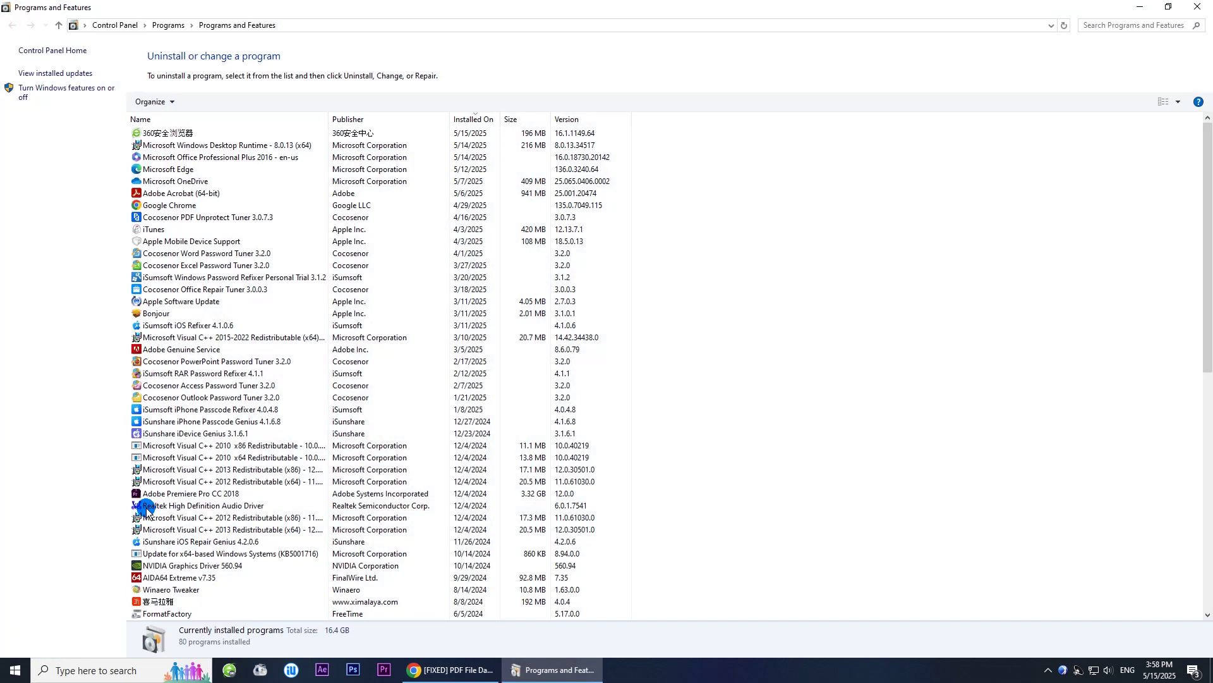
pyautogui.click(168, 195)
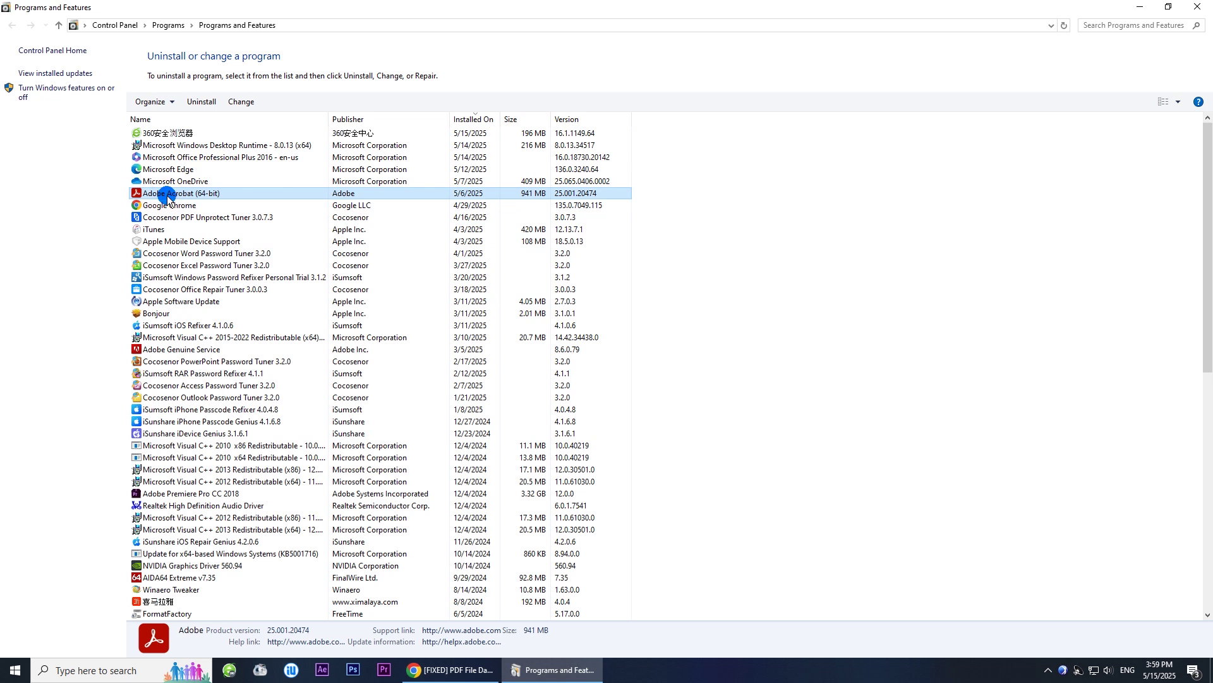
pyautogui.click(199, 103)
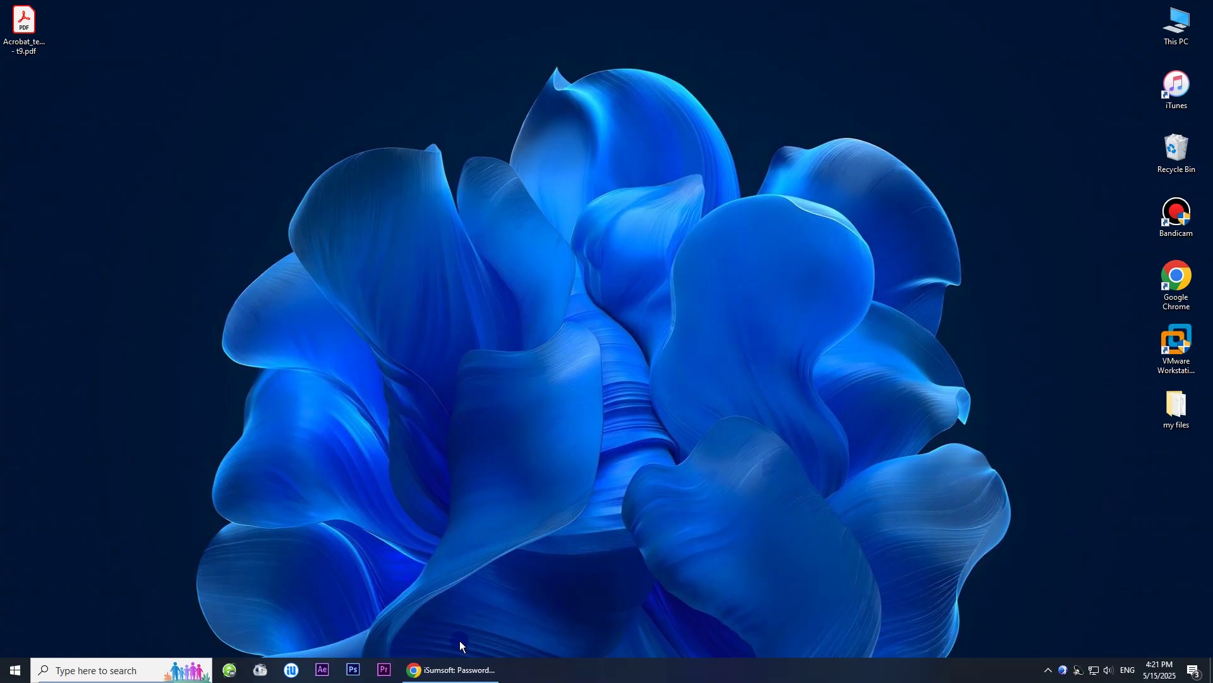
# Step: Restore Chrome and drag the damaged desktop PDF into it, viewing it full screen
pyautogui.click(450, 669)
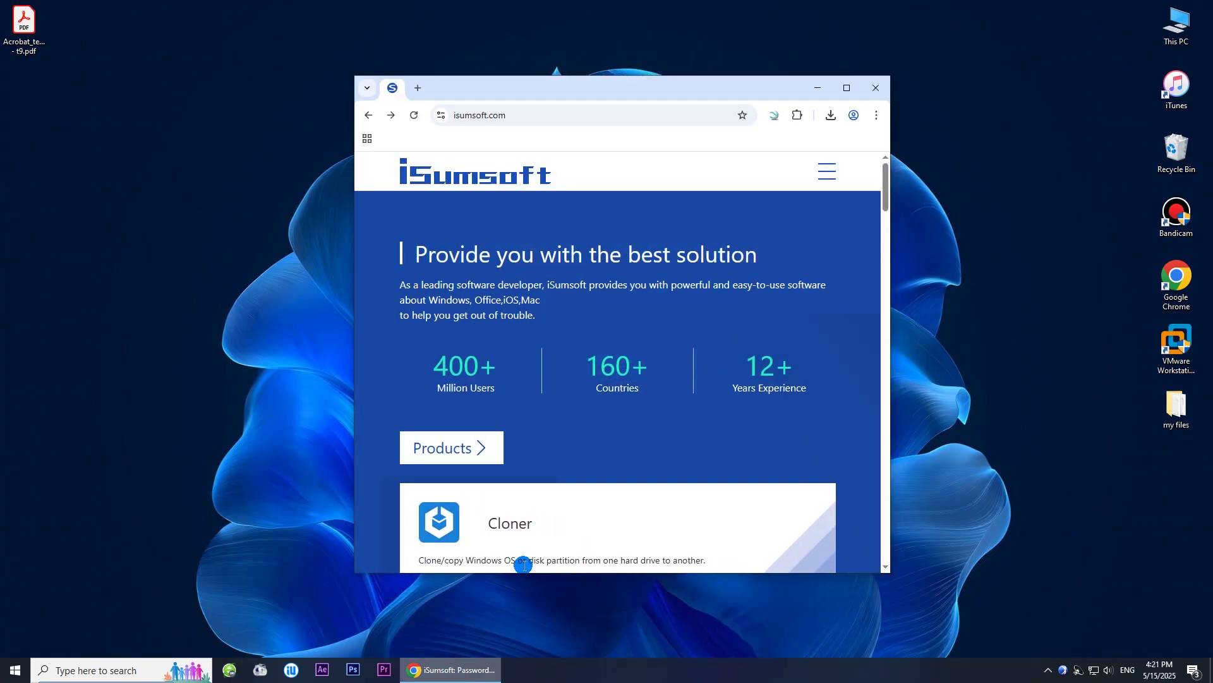
pyautogui.click(577, 430)
pyautogui.click(19, 29)
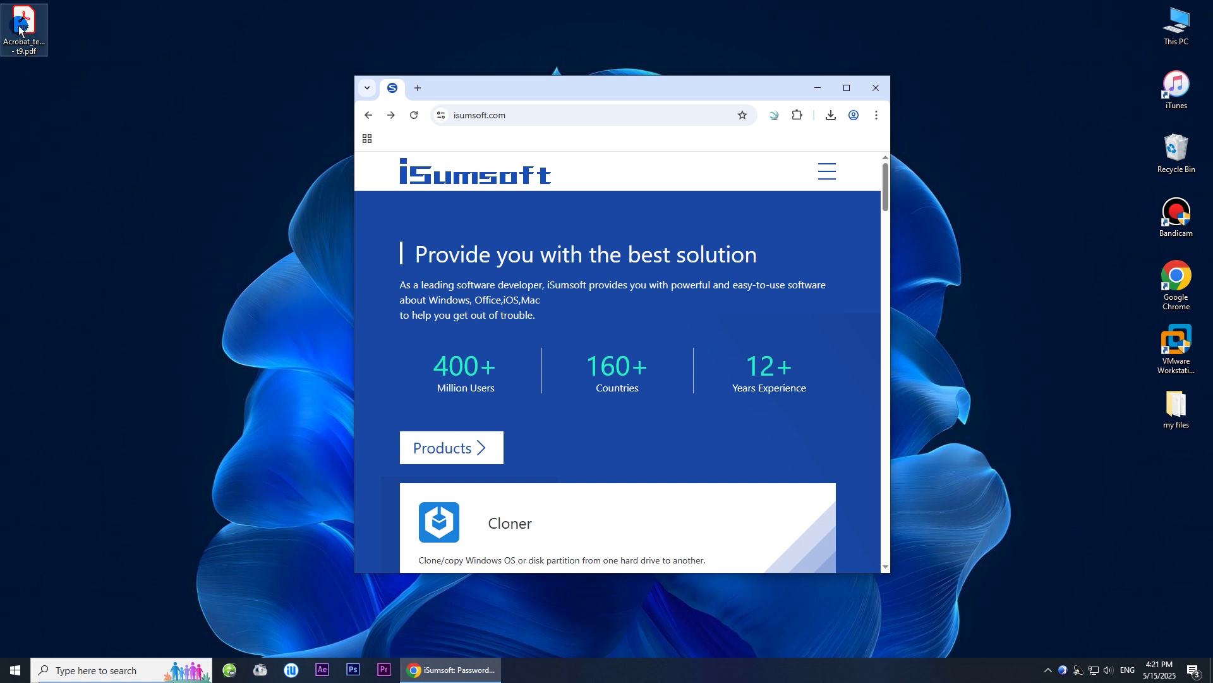
pyautogui.moveTo(19, 29); pyautogui.dragTo(597, 263)
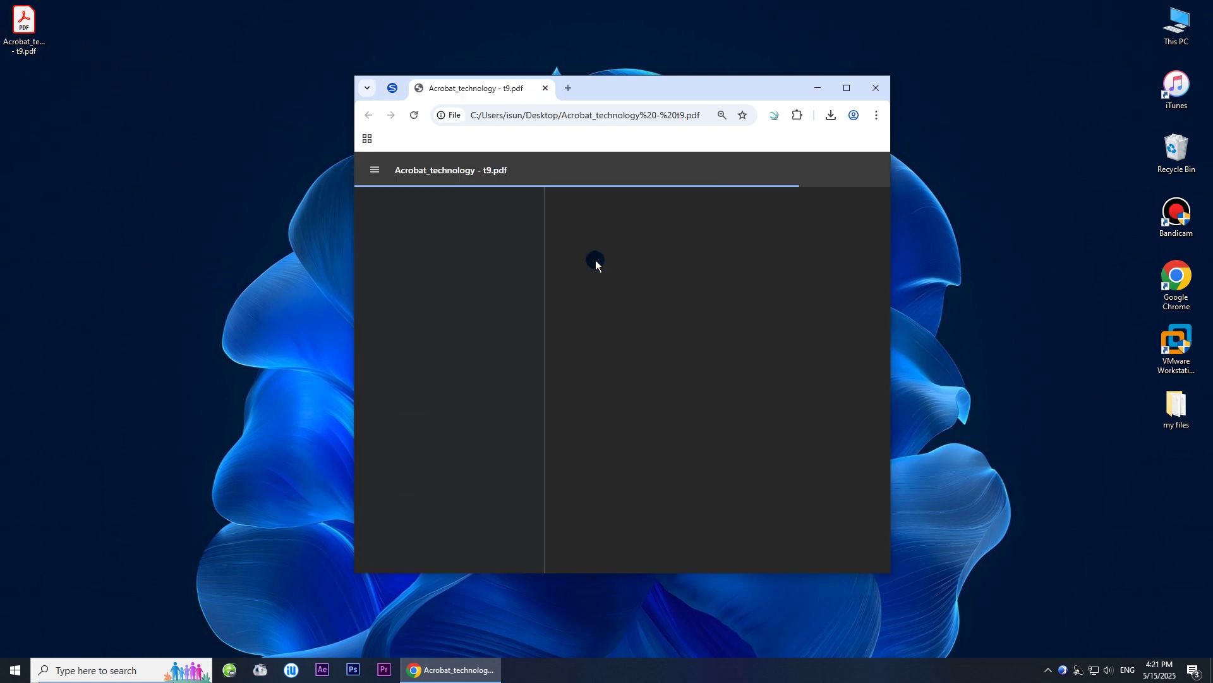
pyautogui.click(847, 87)
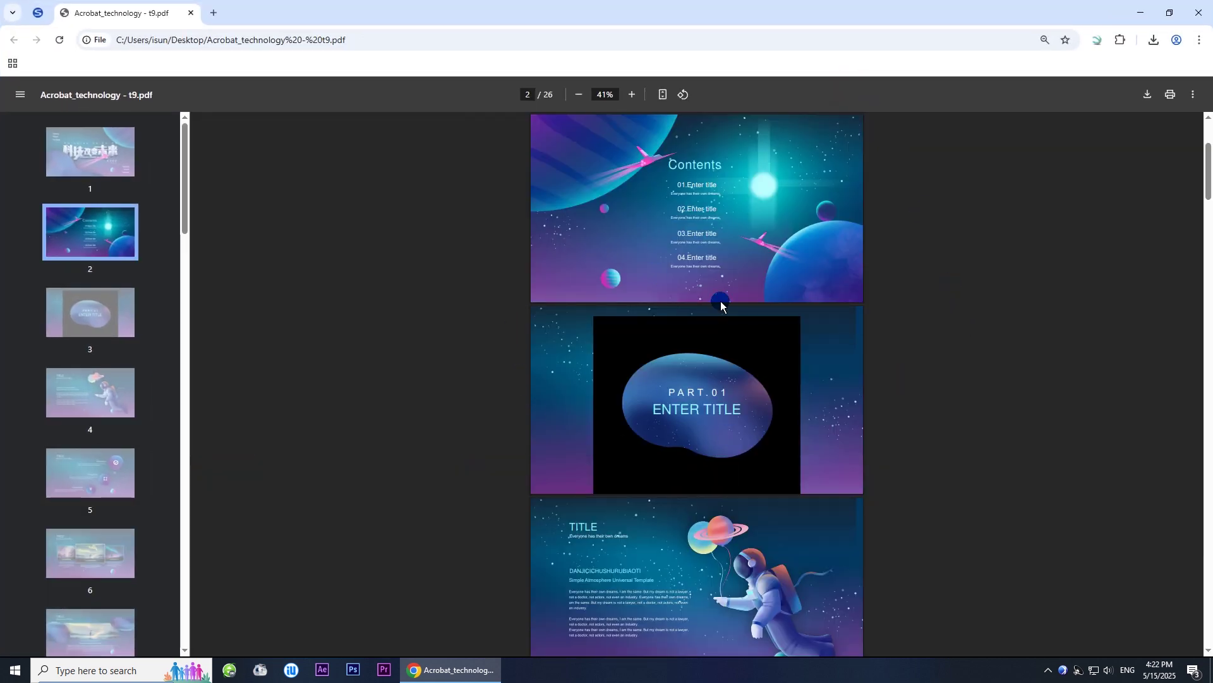
pyautogui.scroll(-8, 720, 301)
pyautogui.scroll(3, 722, 306)
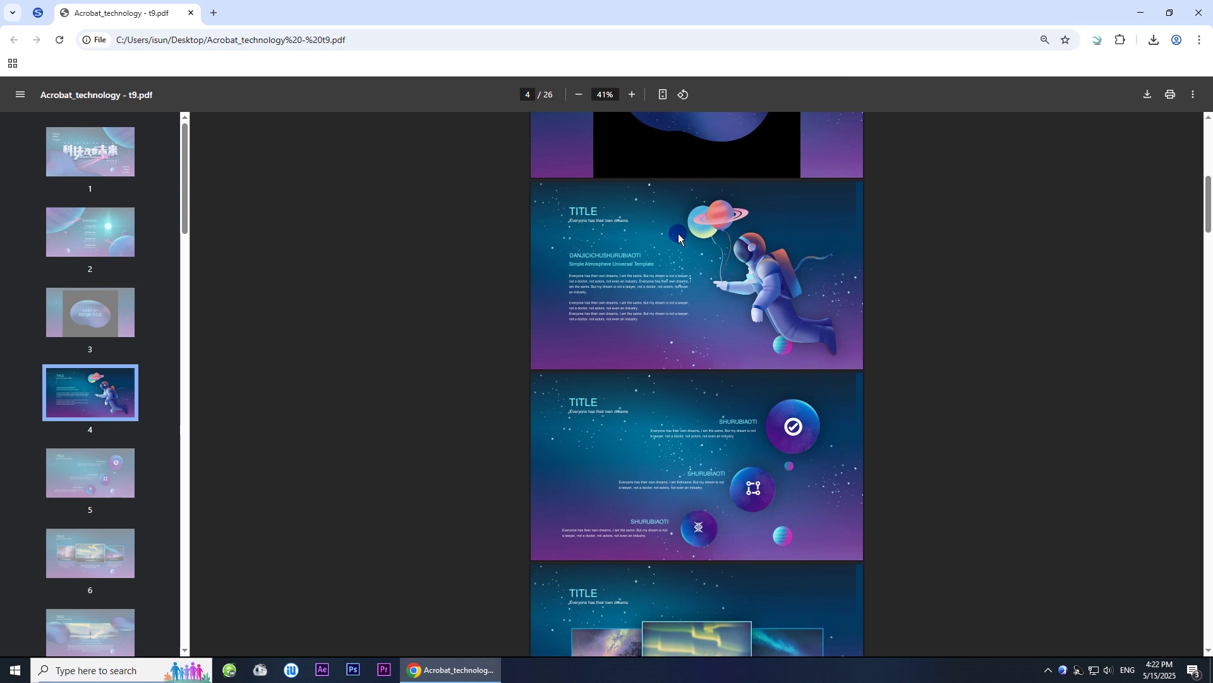
# Step: Print the PDF to a new file 123.pdf on the Desktop, then minimize Chrome and open 123.pdf
pyautogui.rightClick(679, 237)
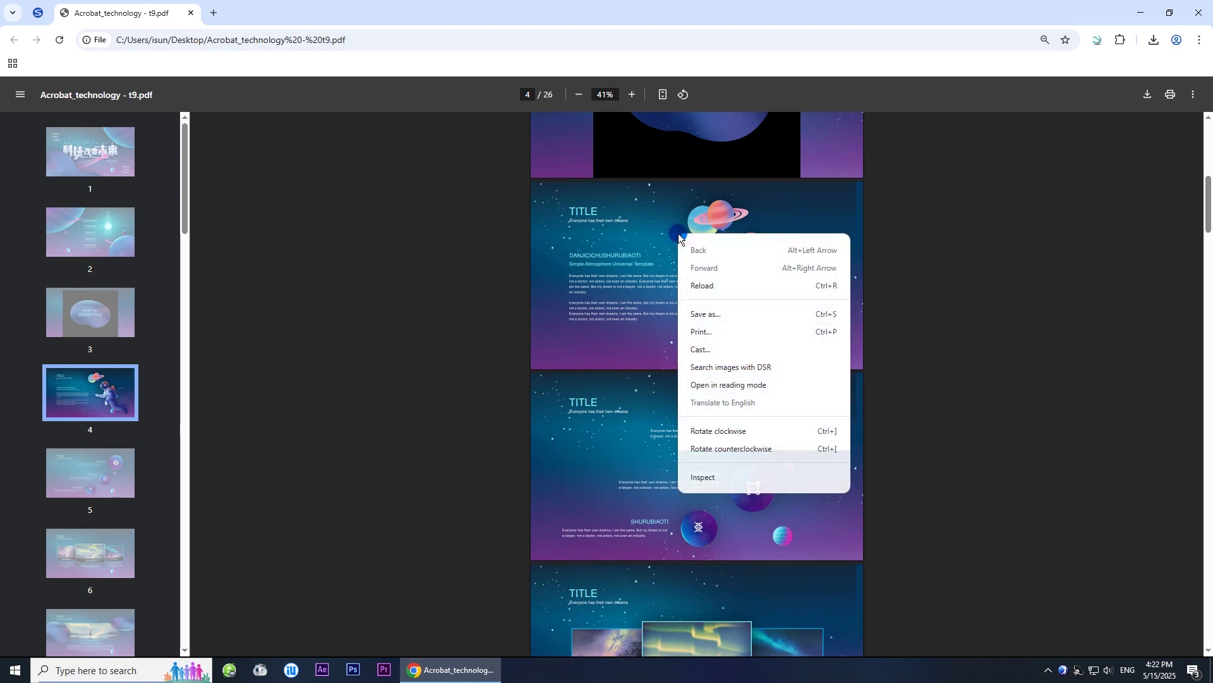
pyautogui.click(703, 334)
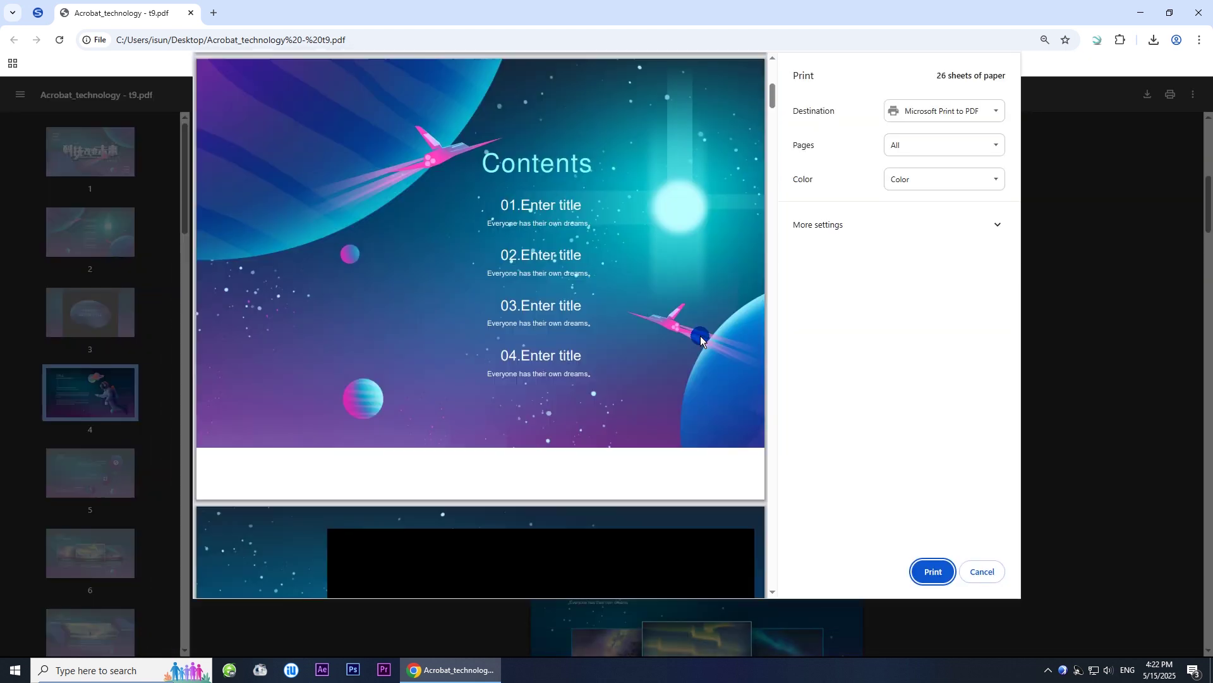
pyautogui.click(934, 573)
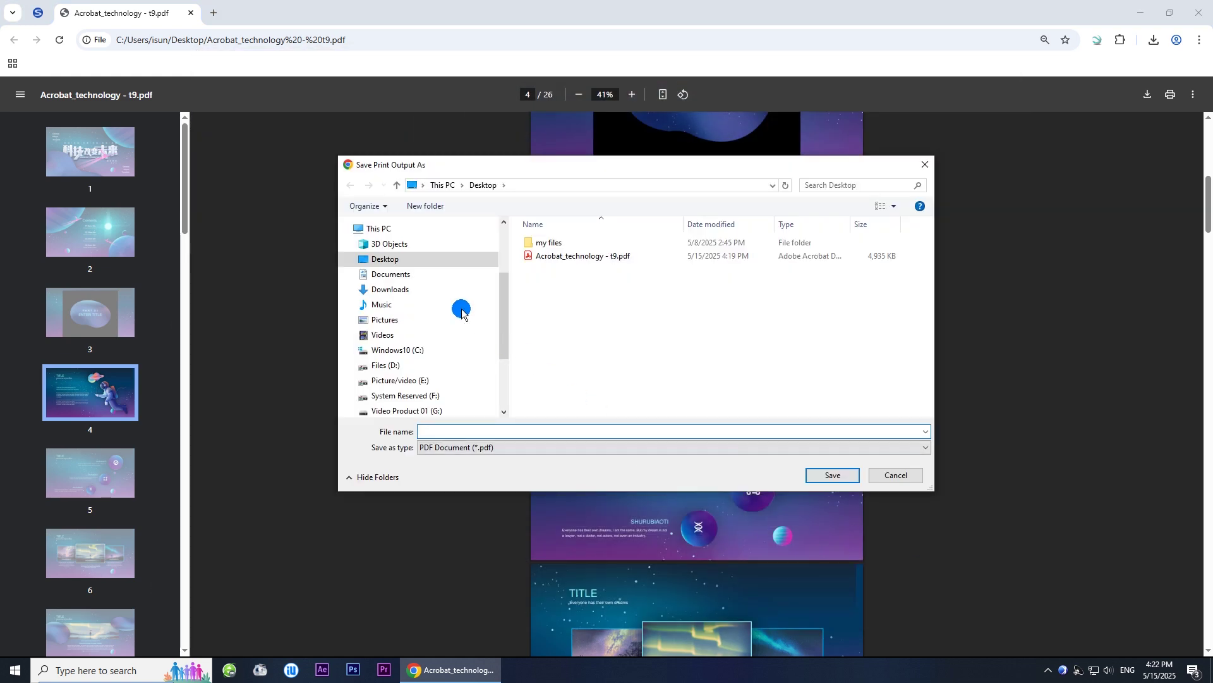
pyautogui.click(400, 265)
pyautogui.click(447, 435)
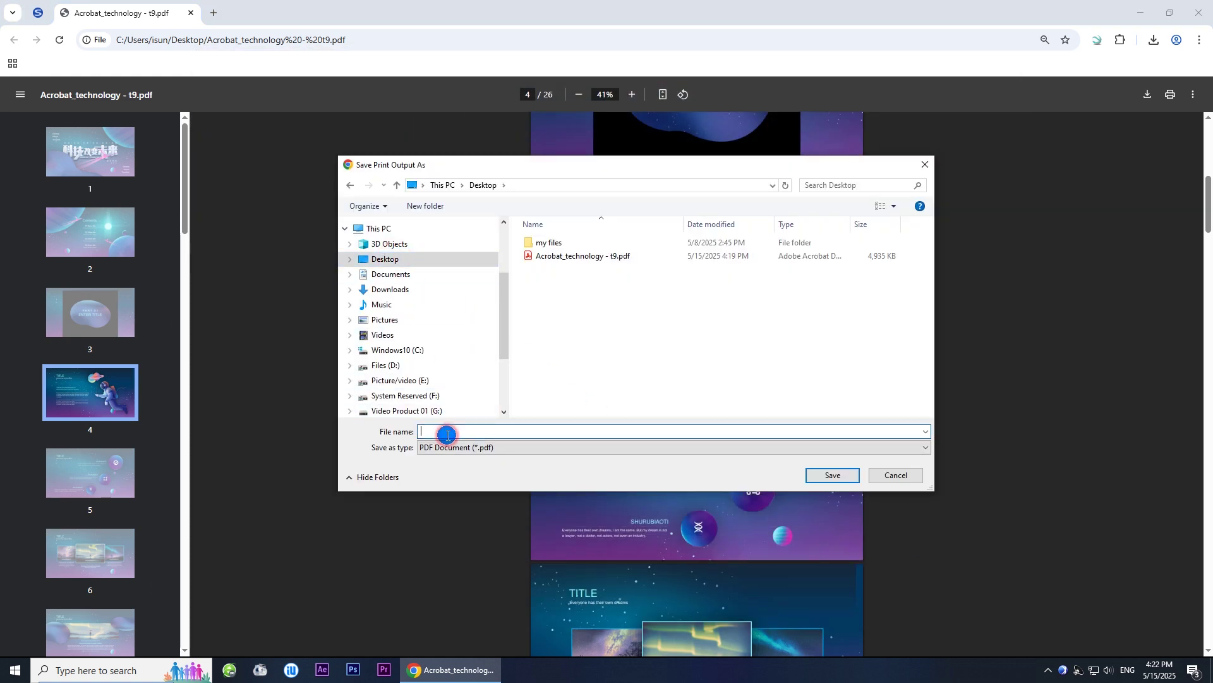
pyautogui.write('123')
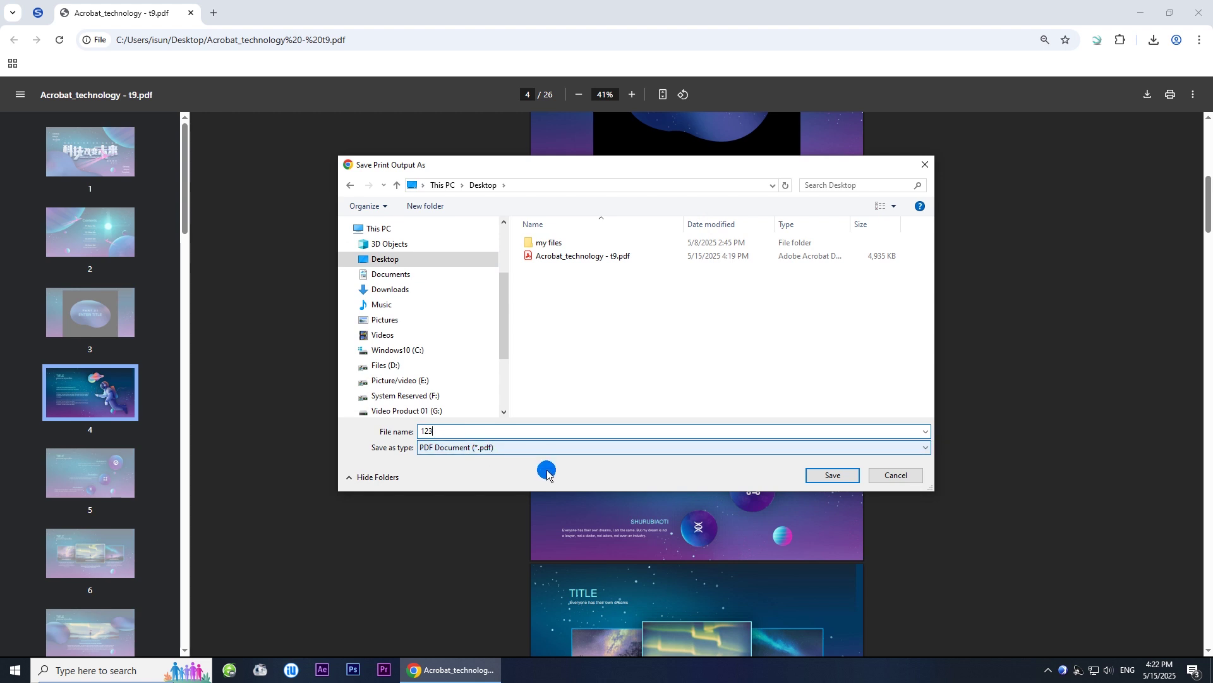
pyautogui.click(831, 475)
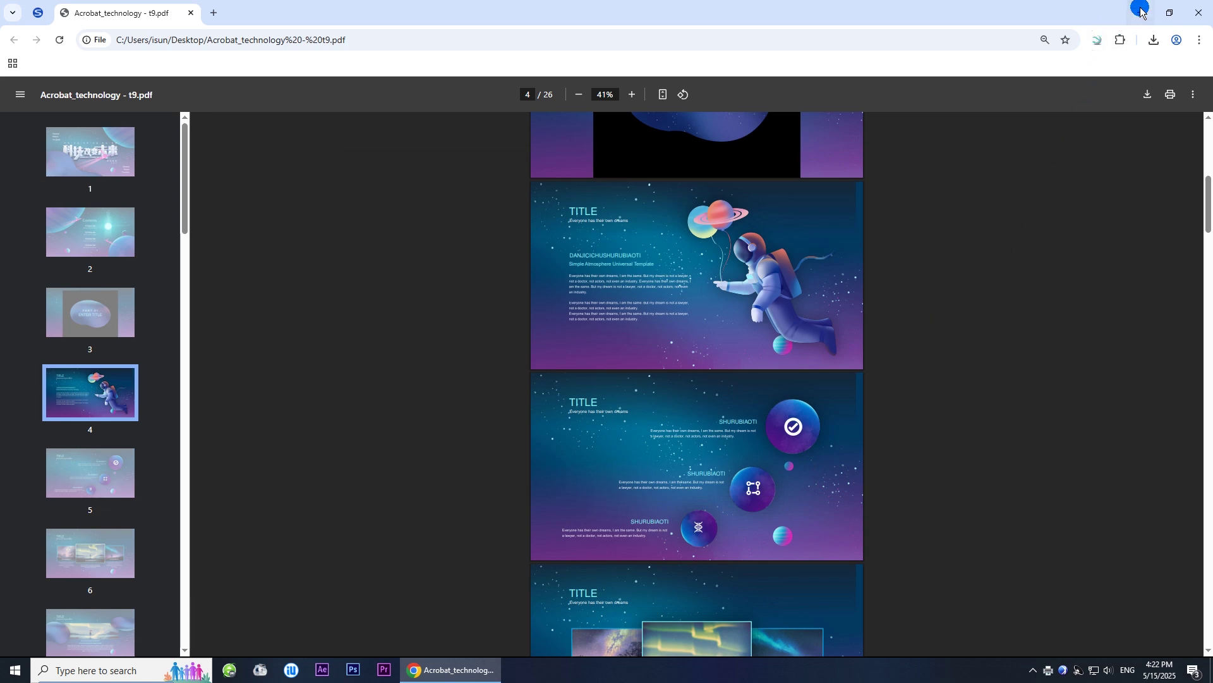
pyautogui.click(1141, 13)
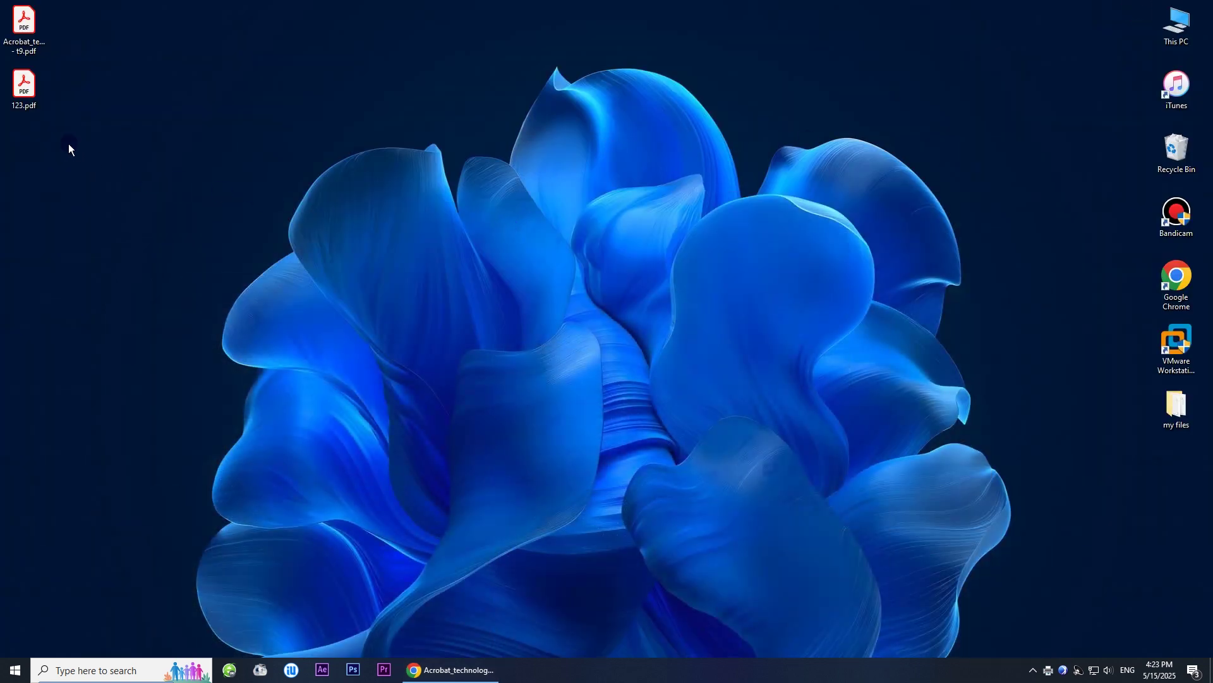
pyautogui.doubleClick(17, 82)
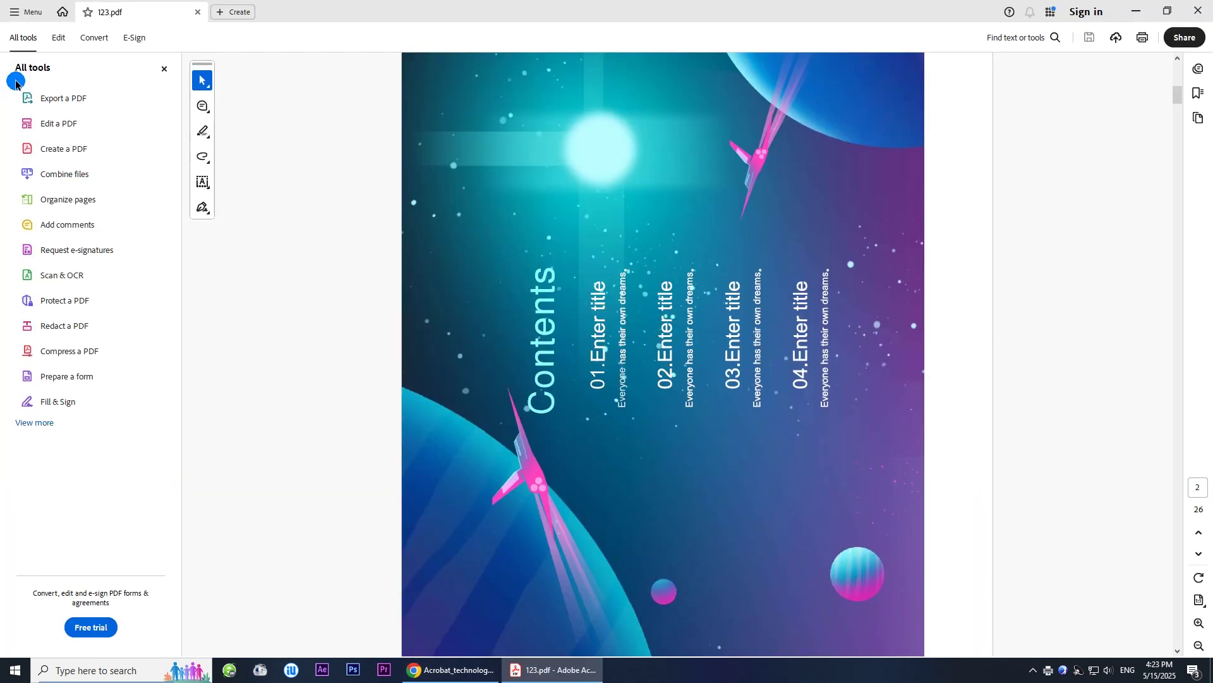
# Step: Scroll through 123.pdf's pages in Acrobat Reader to confirm its content displays
pyautogui.scroll(-3, 546, 257)
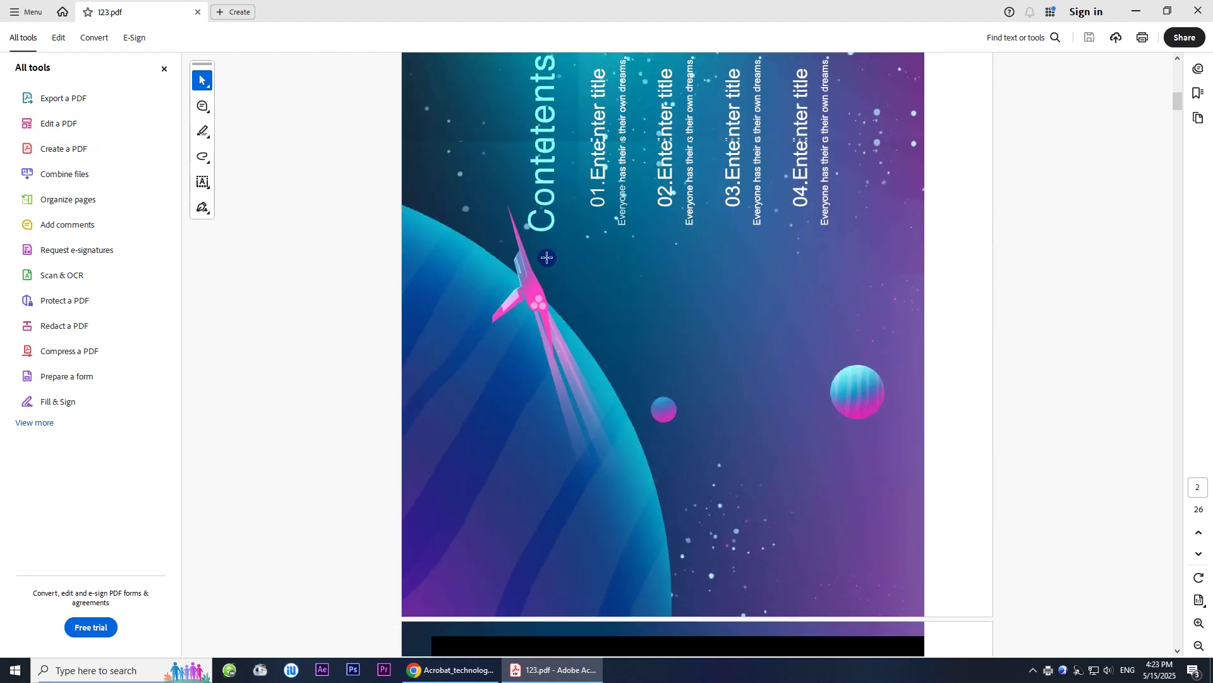
pyautogui.scroll(-8, 546, 257)
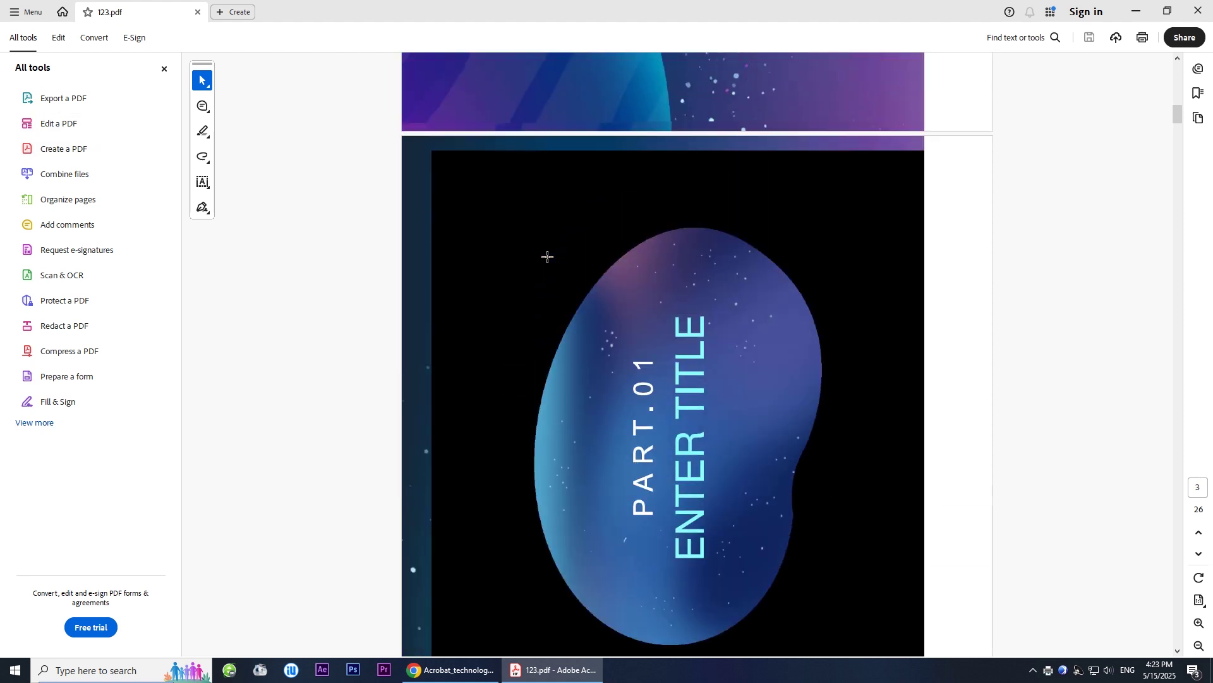
pyautogui.scroll(1, 548, 257)
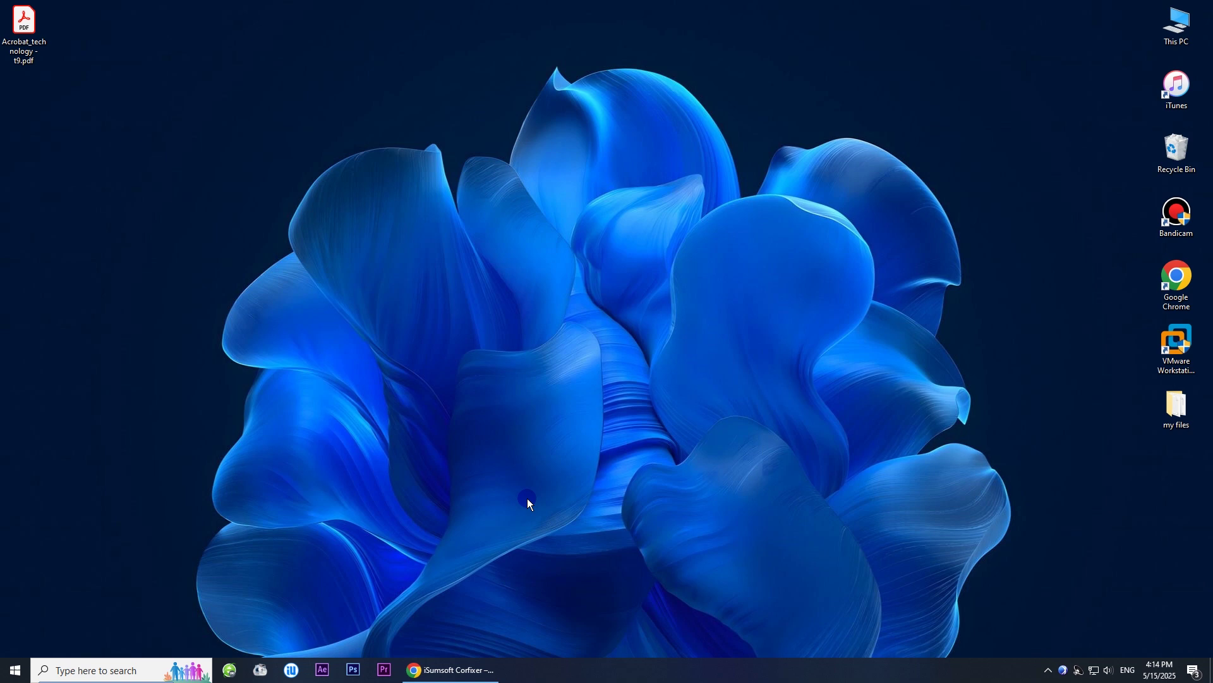
pyautogui.click(473, 669)
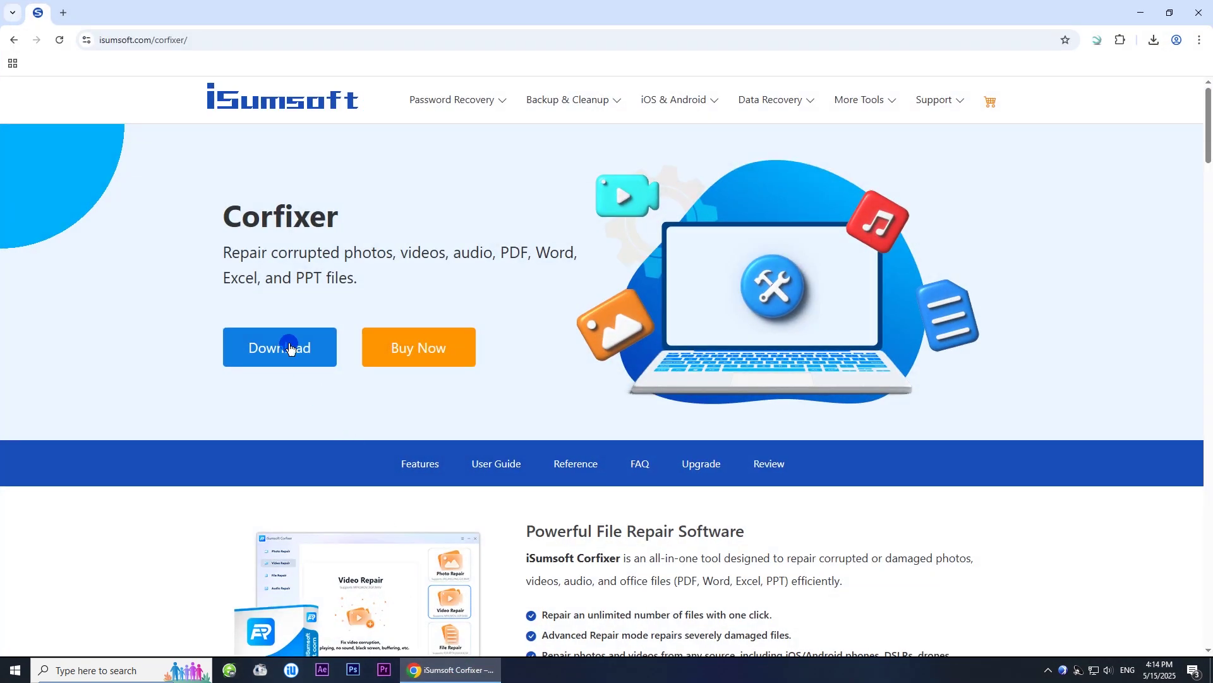
# Step: Select the address of the iSumsoft Corfixer product page in Chrome
pyautogui.click(136, 40)
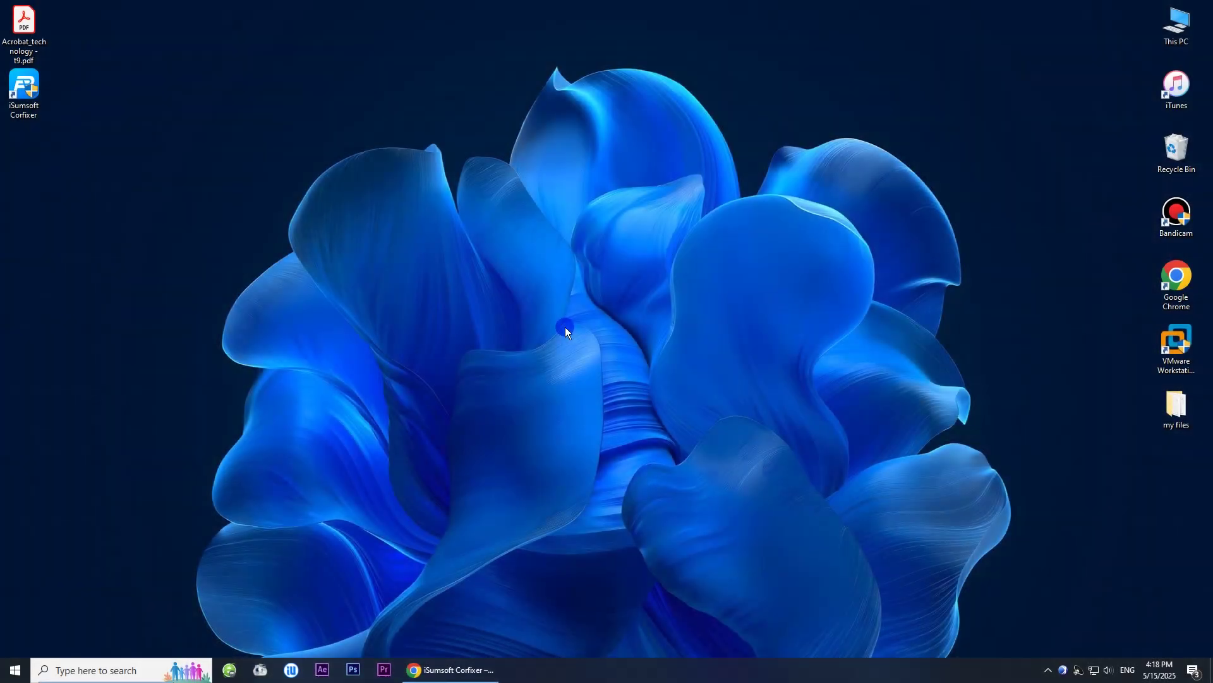
# Step: Launch Corfixer, choose File Repair, and add Acrobat_technology - t9.pdf from the Desktop
pyautogui.doubleClick(21, 94)
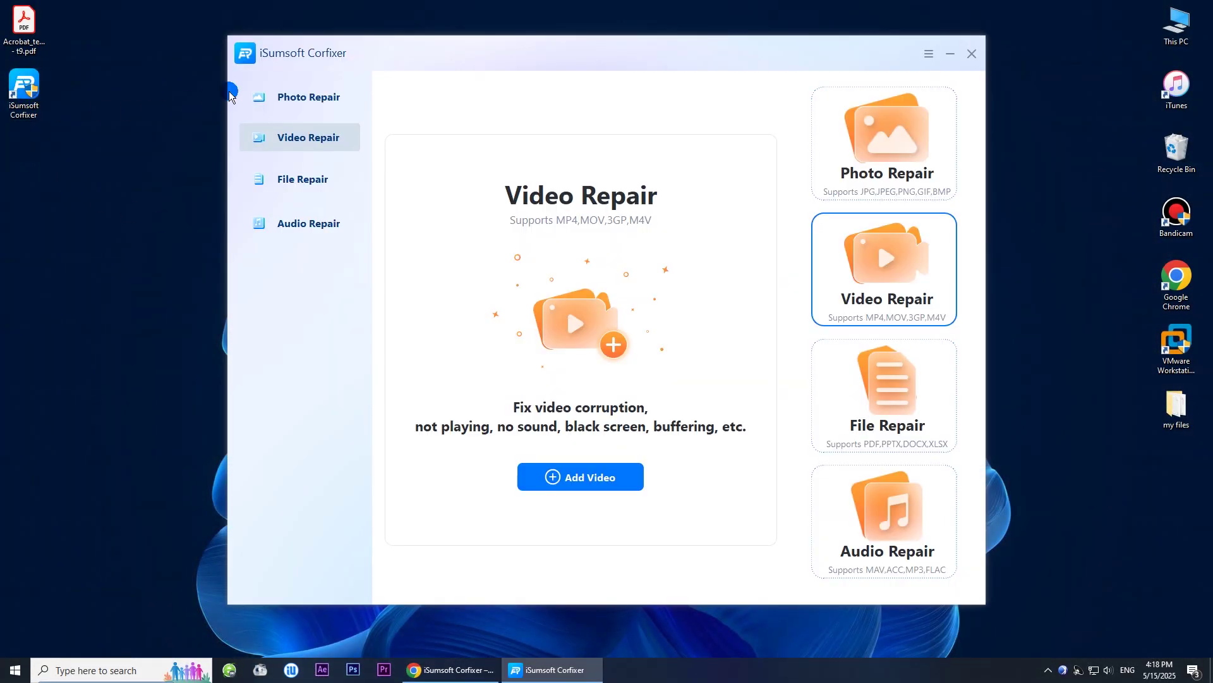
pyautogui.click(285, 138)
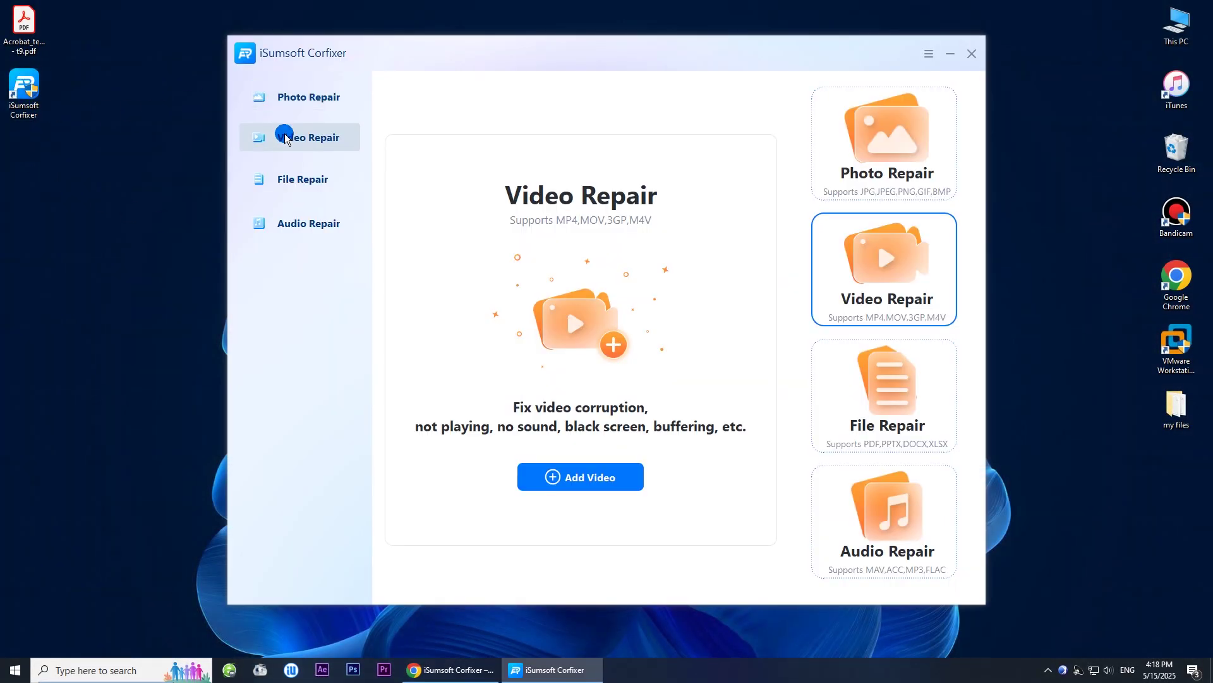
pyautogui.click(297, 180)
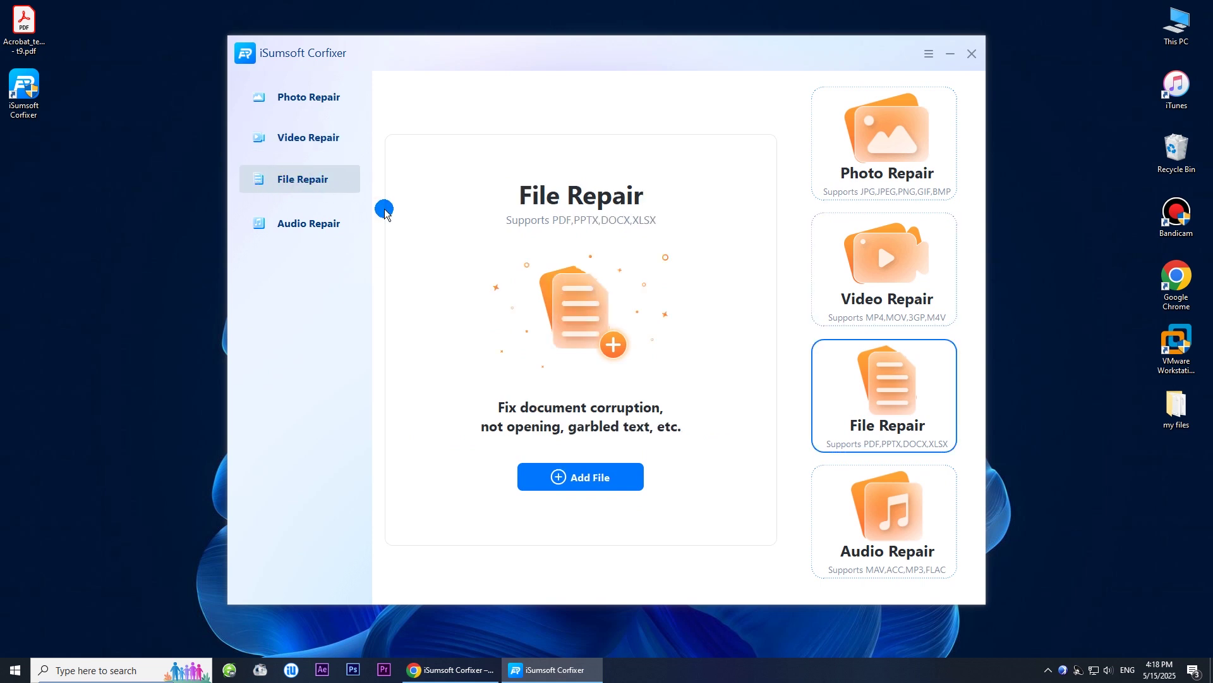
pyautogui.click(590, 482)
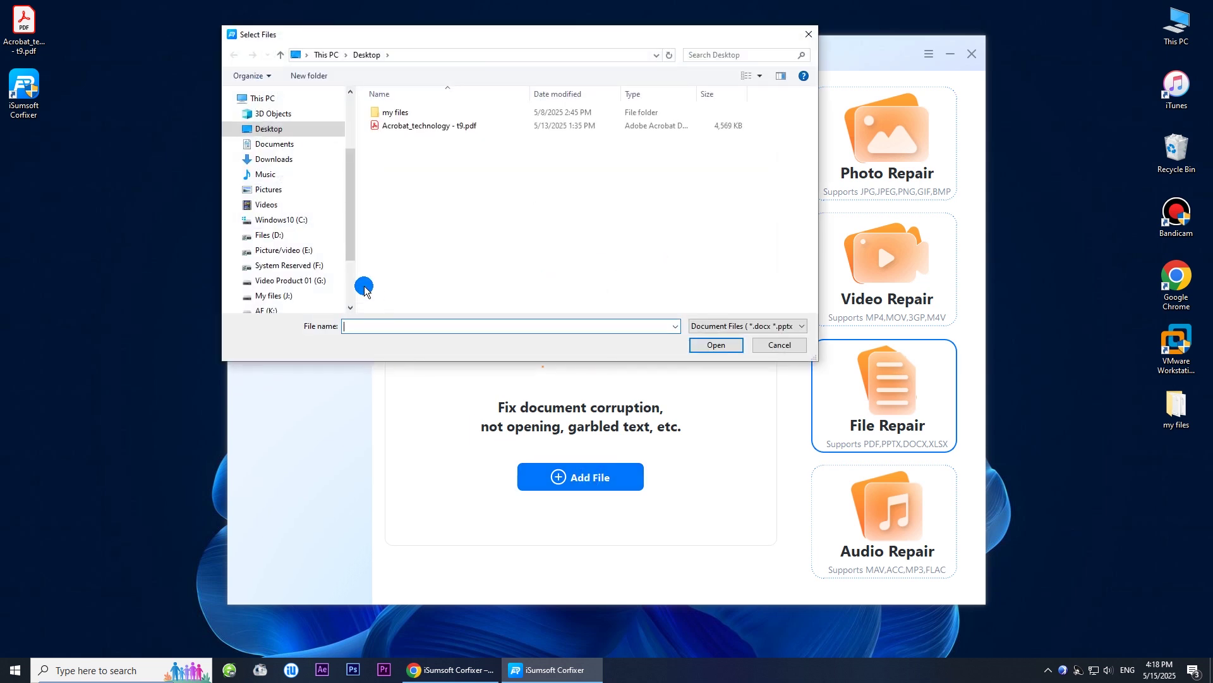
pyautogui.click(285, 130)
pyautogui.click(407, 130)
pyautogui.click(717, 345)
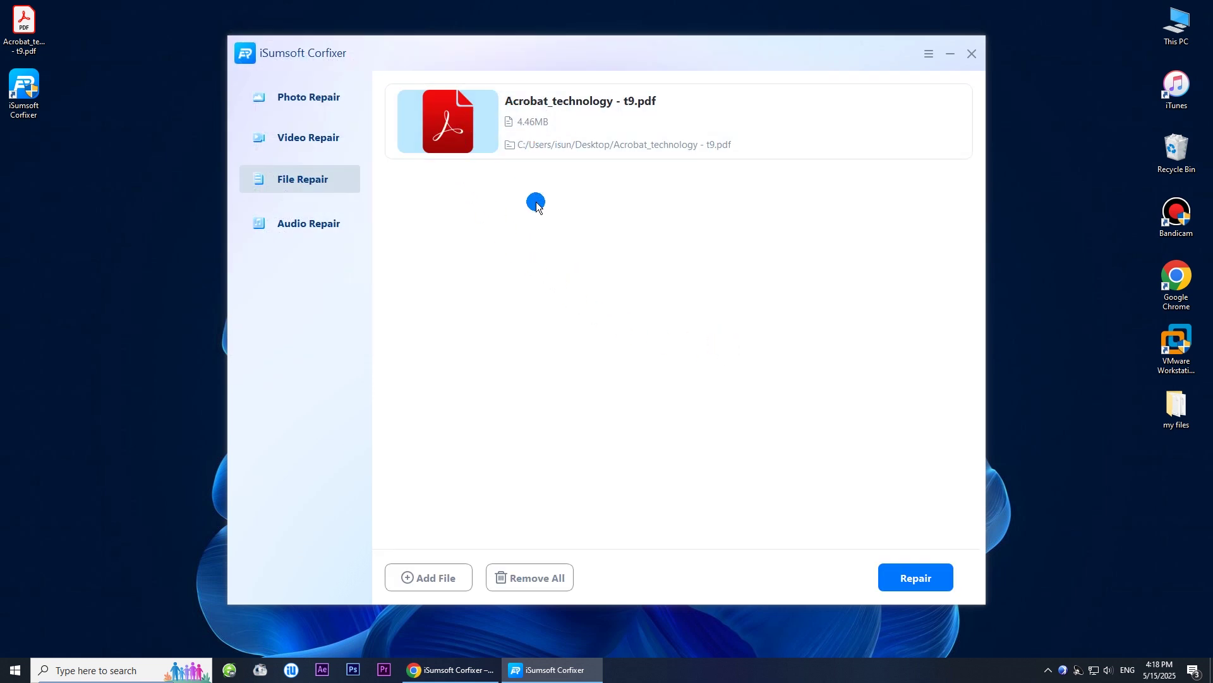
# Step: Repair Acrobat_technology - t9.pdf and save Acrobat_technology - t9_fixed.pdf to the Desktop
pyautogui.click(921, 577)
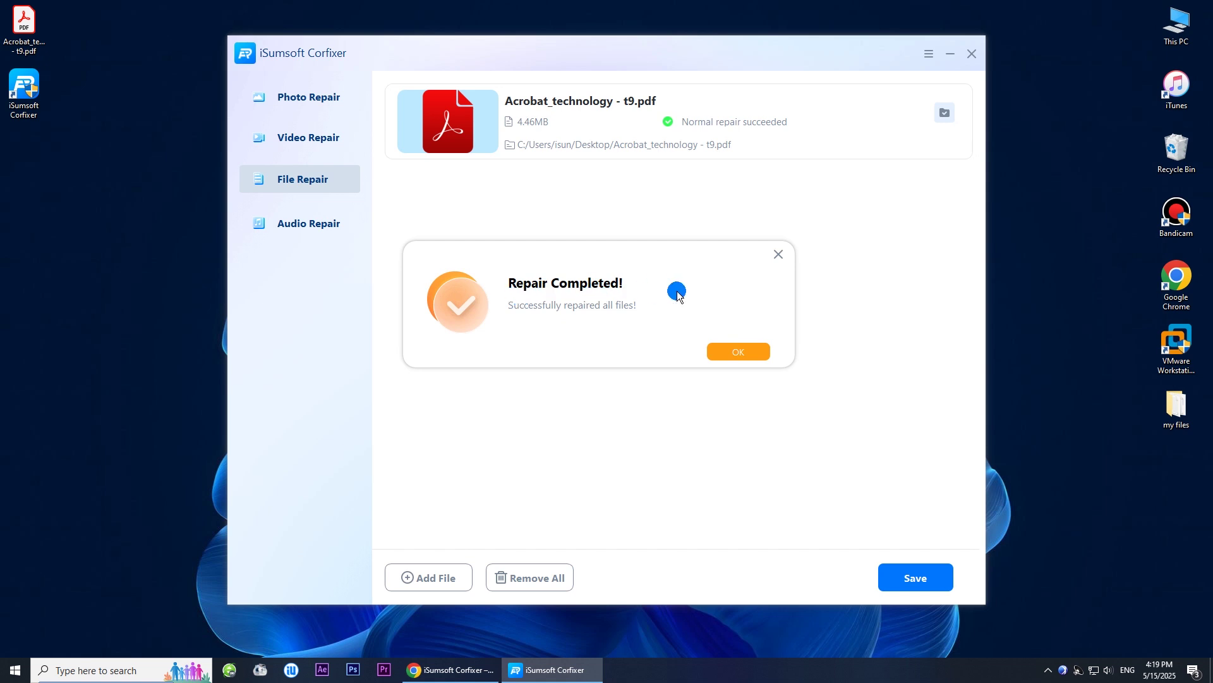
pyautogui.click(722, 352)
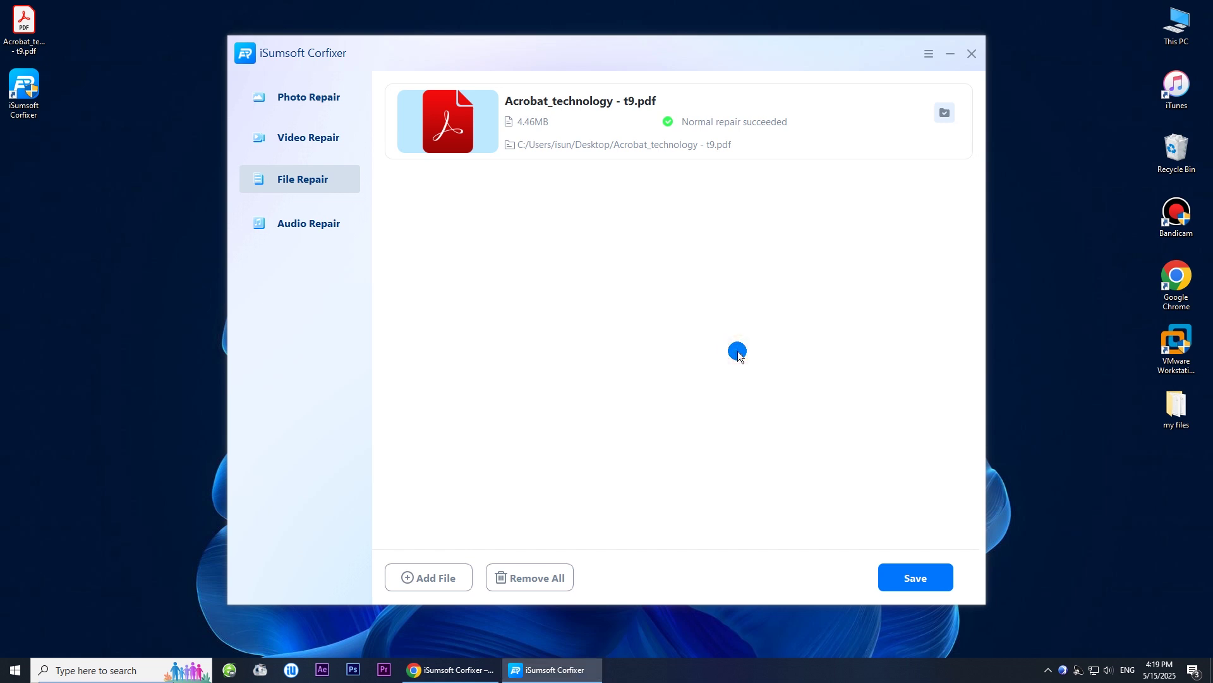
pyautogui.click(914, 579)
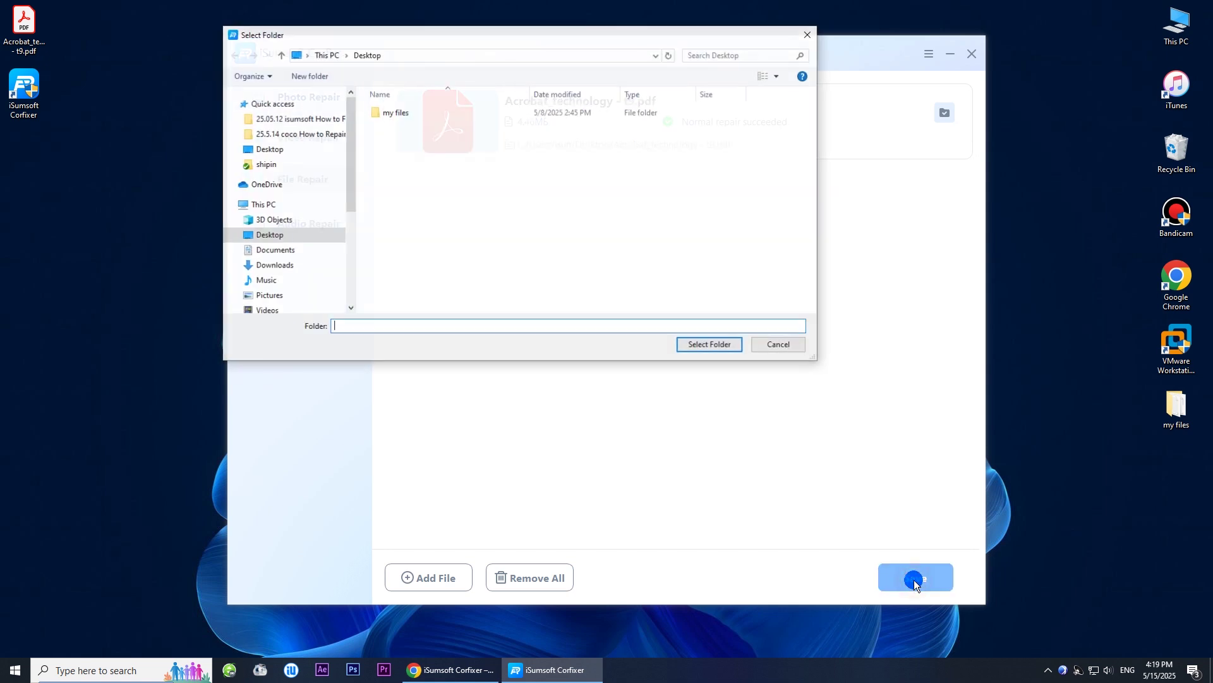
pyautogui.click(295, 238)
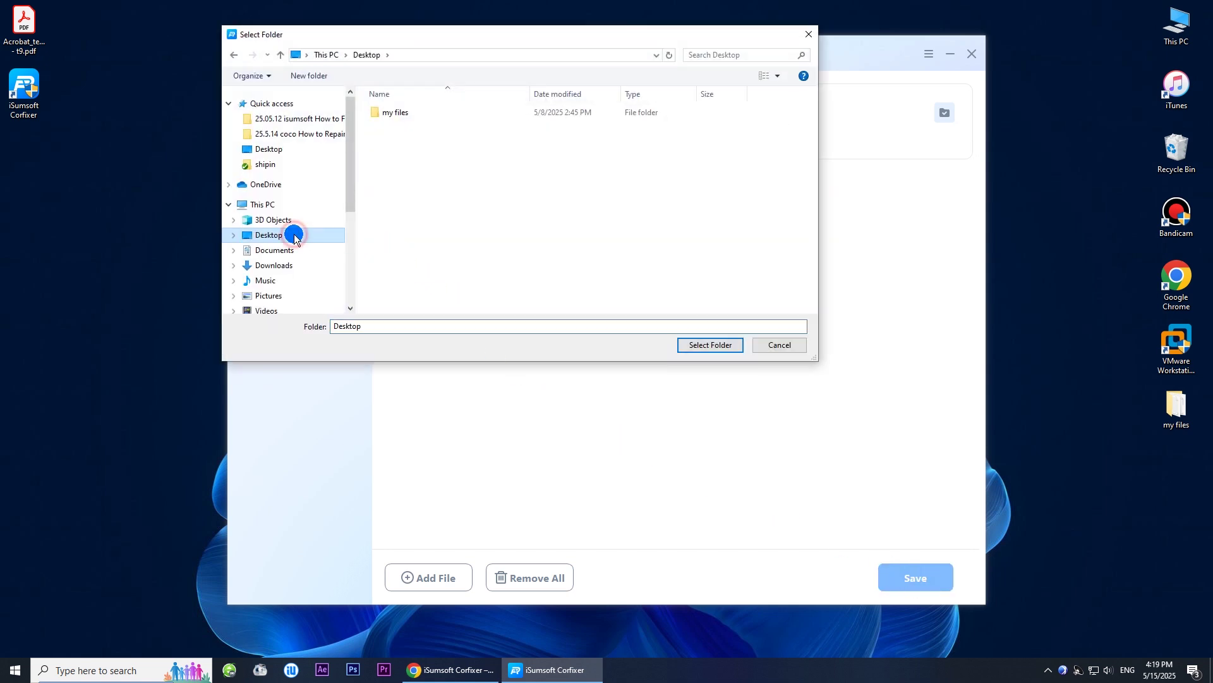
pyautogui.click(705, 345)
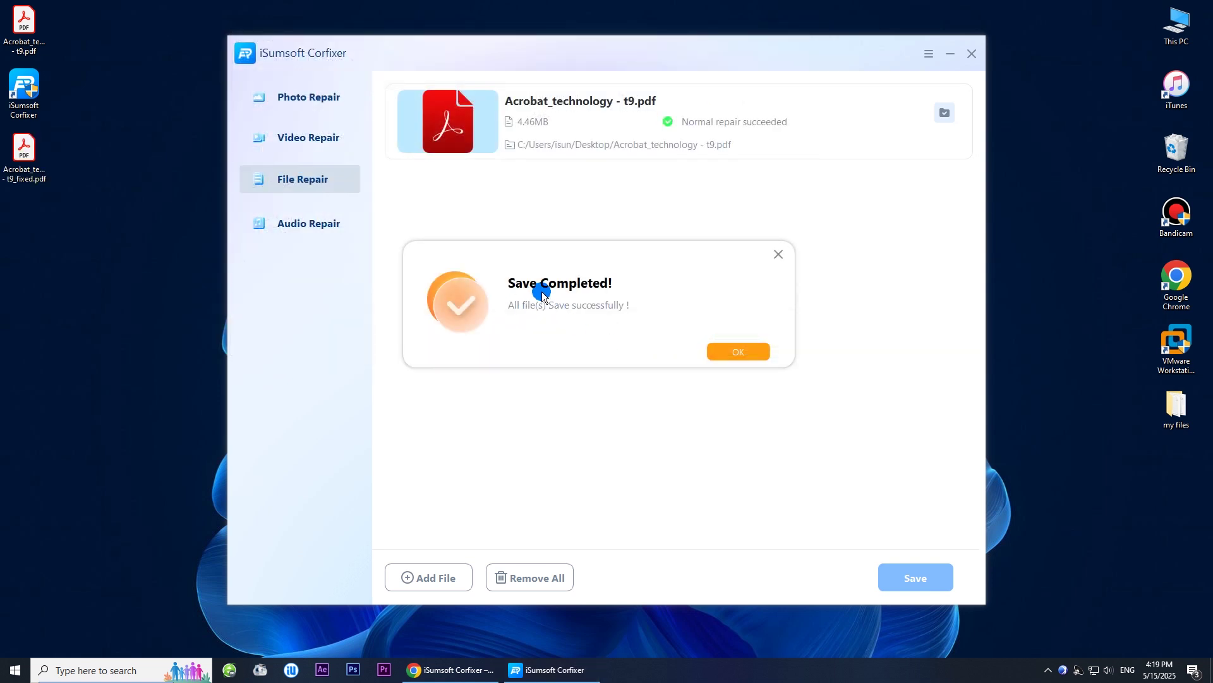
pyautogui.click(732, 345)
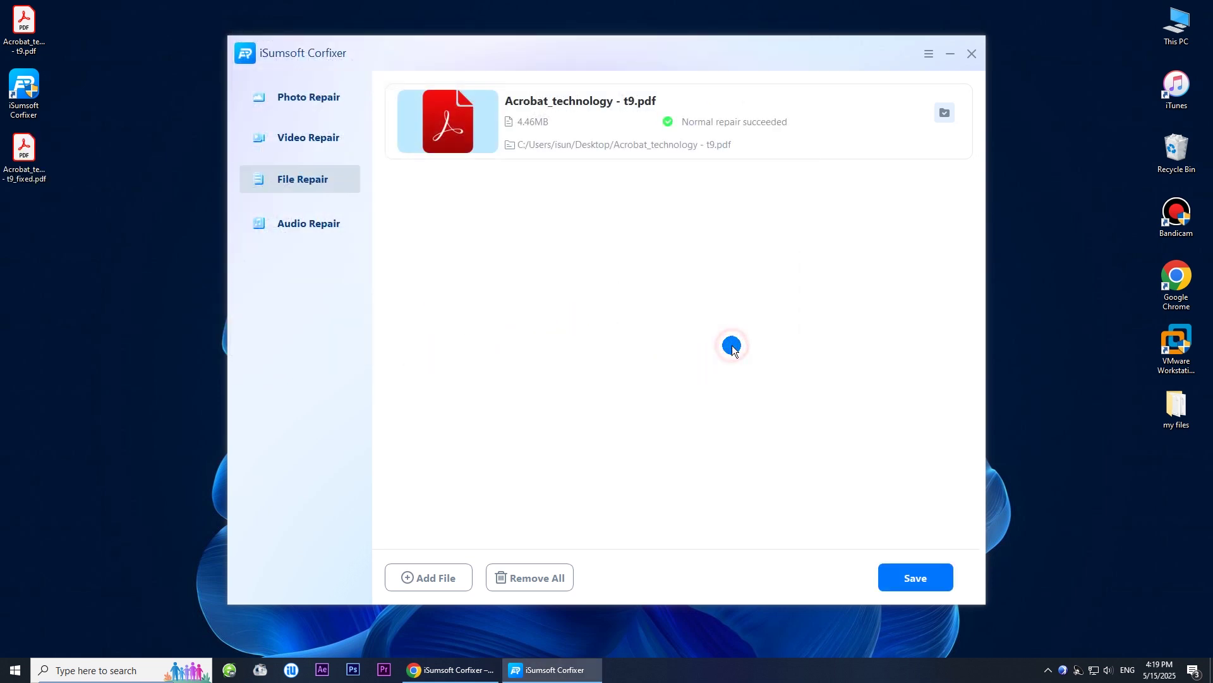